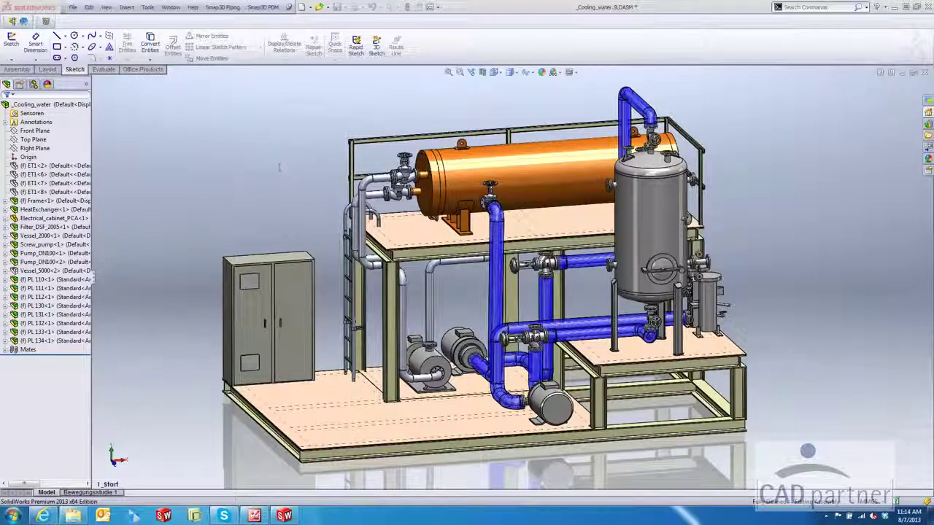
Hide the electrical cabinet standing beside the frame
{"action": "middle_click_drag", "start_coordinate": [318, 218], "coordinate": [485, 212]}
{"action": "scroll", "coordinate": [629, 383], "scroll_direction": "down", "scroll_amount": 3}
{"action": "scroll", "coordinate": [635, 343], "scroll_direction": "down", "scroll_amount": 1}
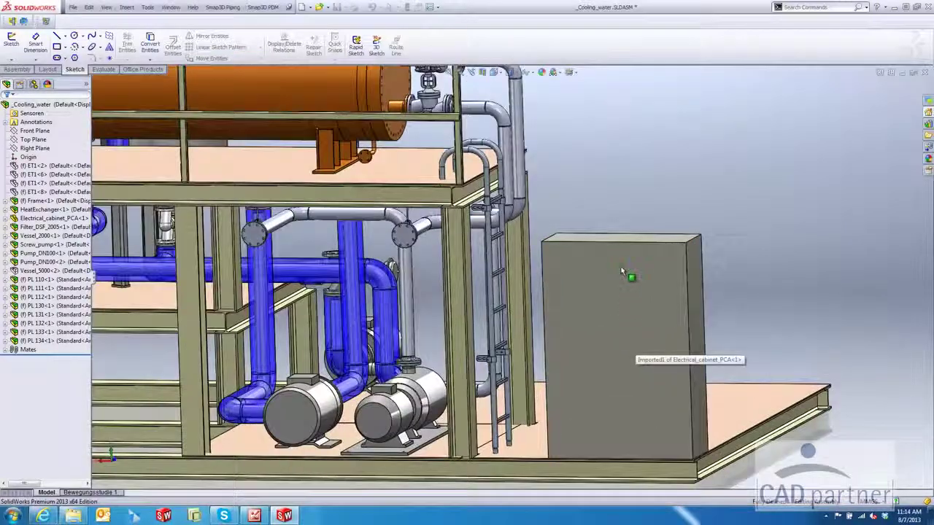
{"action": "middle_click_drag", "start_coordinate": [620, 266], "coordinate": [560, 350], "text": "ctrl"}
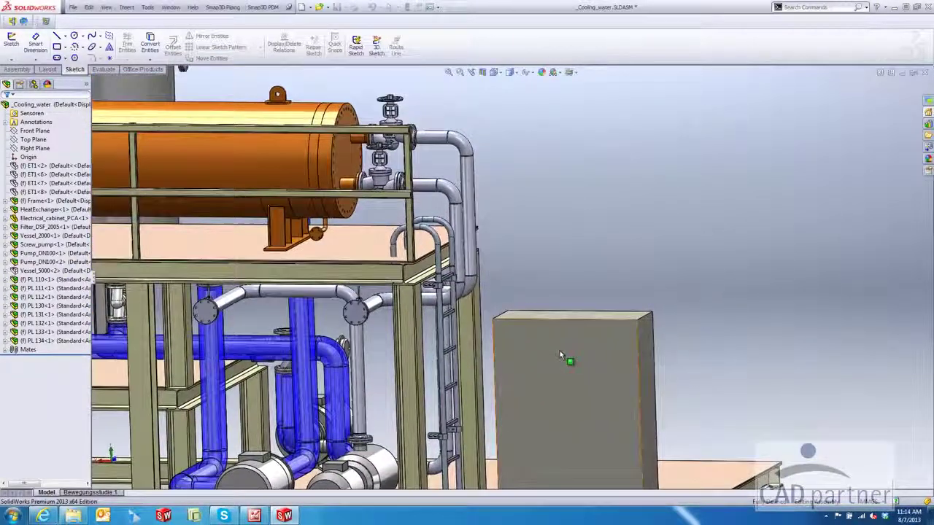
{"action": "left_click", "coordinate": [560, 351]}
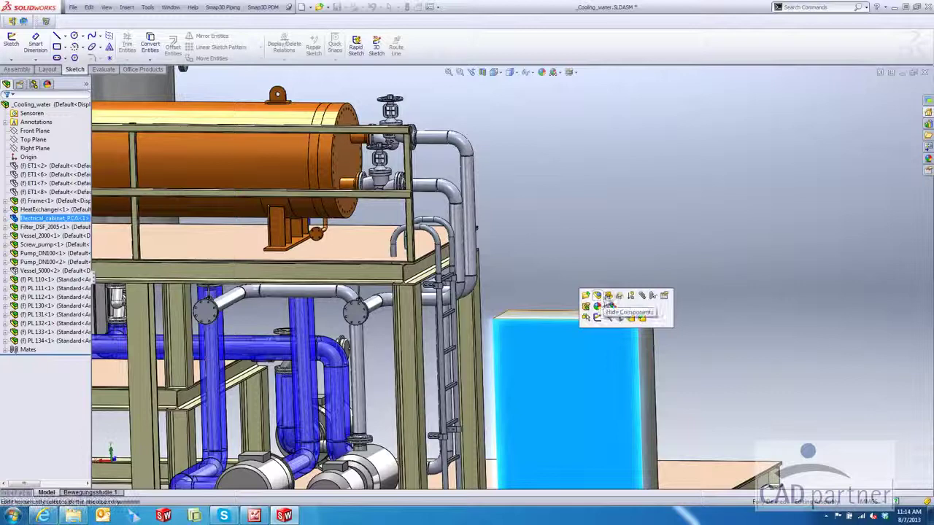
{"action": "left_click", "coordinate": [596, 295]}
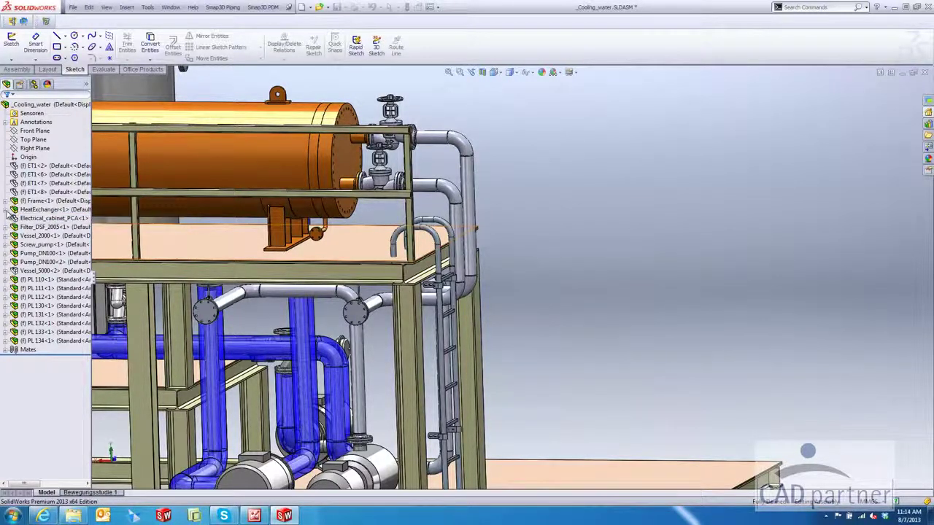
Hide the ladder inside the Frame subassembly and collapse that subassembly again
{"action": "left_click", "coordinate": [6, 201]}
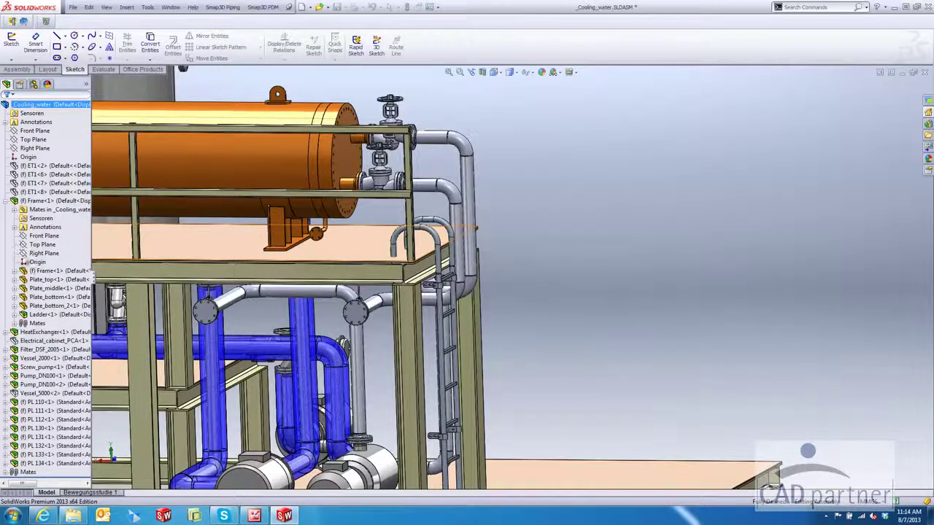
{"action": "left_click", "coordinate": [55, 314]}
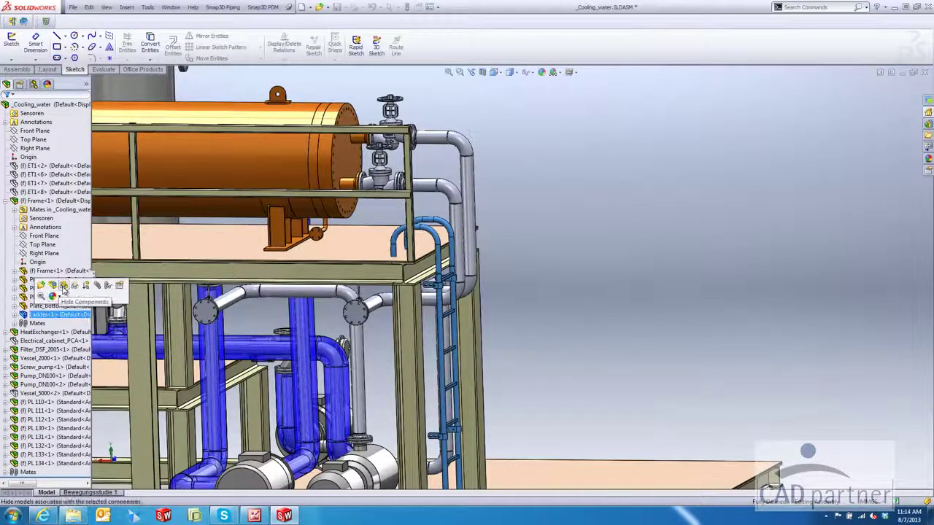
{"action": "left_click", "coordinate": [64, 287]}
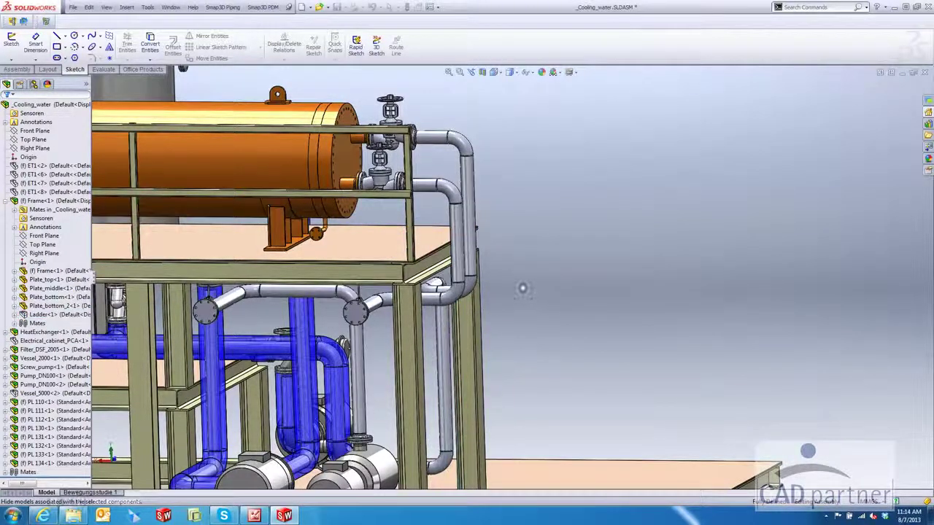
{"action": "middle_click_drag", "start_coordinate": [519, 276], "coordinate": [517, 280]}
{"action": "scroll", "coordinate": [517, 280], "scroll_direction": "down", "scroll_amount": 1}
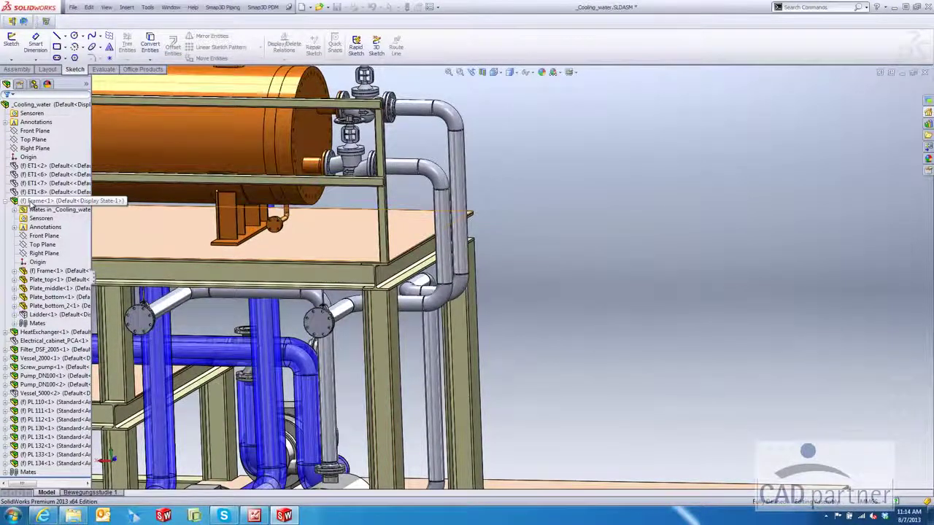
{"action": "double_click", "coordinate": [30, 202]}
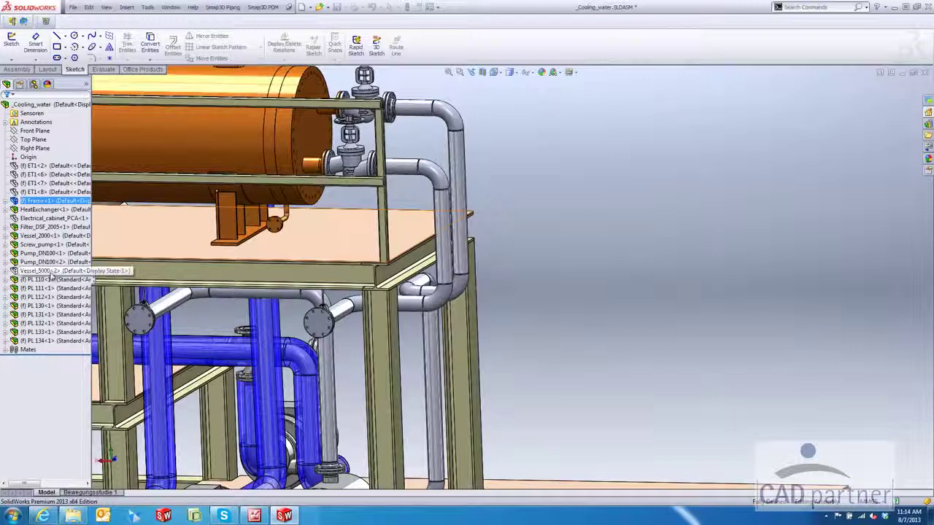
Edit pipeline PL 110 in the context of the assembly and start Smap3D Piping for it
{"action": "left_click", "coordinate": [44, 280]}
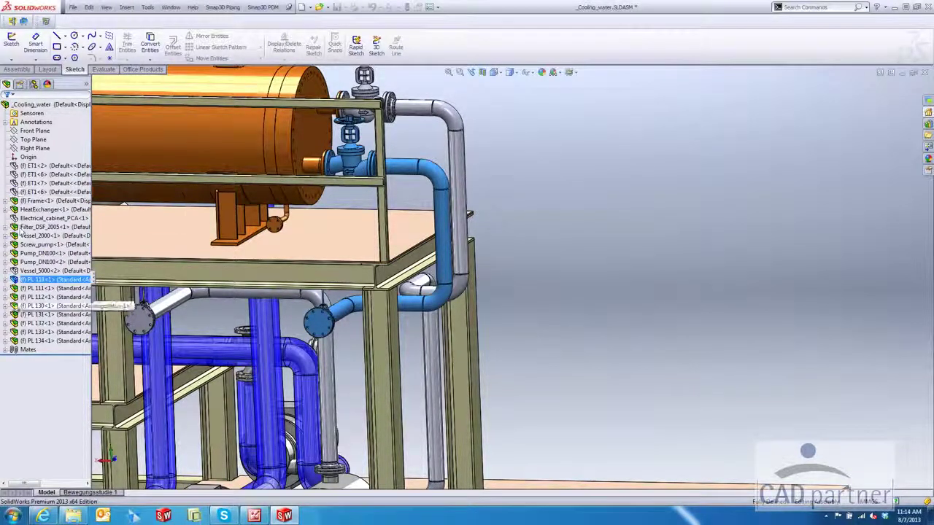
{"action": "left_click", "coordinate": [31, 254]}
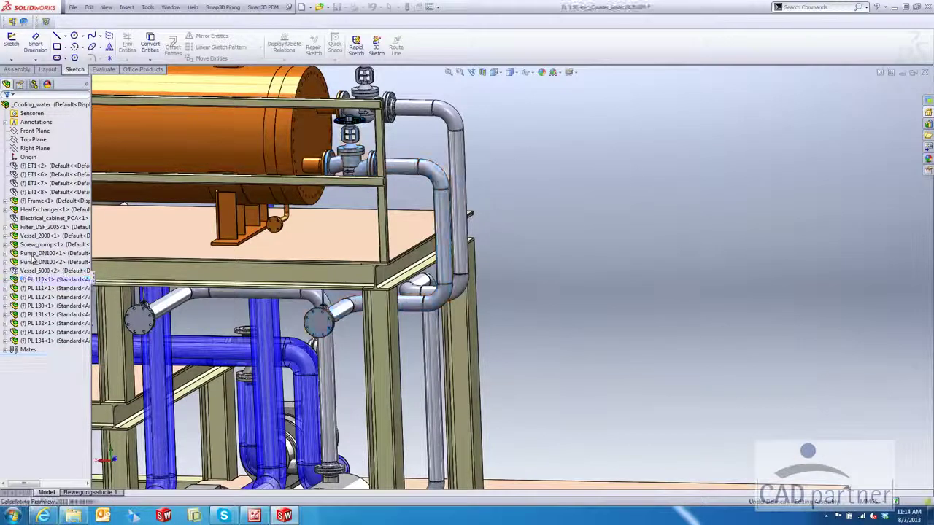
{"action": "left_click", "coordinate": [12, 22]}
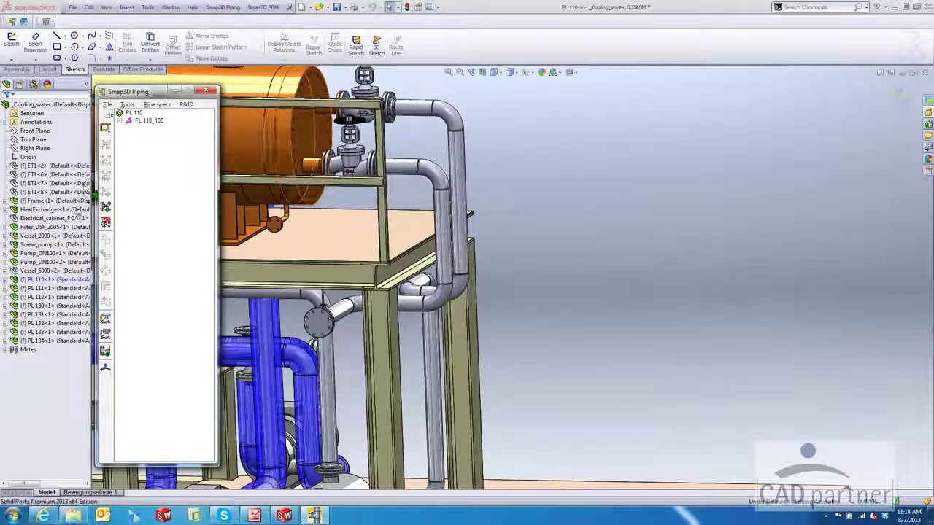
In PL 110's Piping_1 3D sketch, add a horizontal line about 2420 mm long from the upper elbow's corner away from the tank, and exit
{"action": "left_click", "coordinate": [7, 281]}
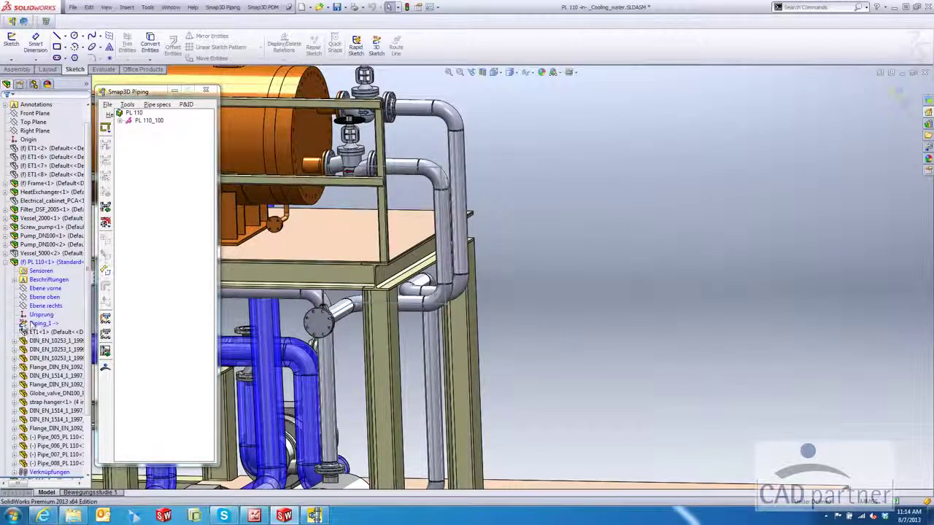
{"action": "left_click", "coordinate": [32, 325]}
{"action": "left_click", "coordinate": [30, 299]}
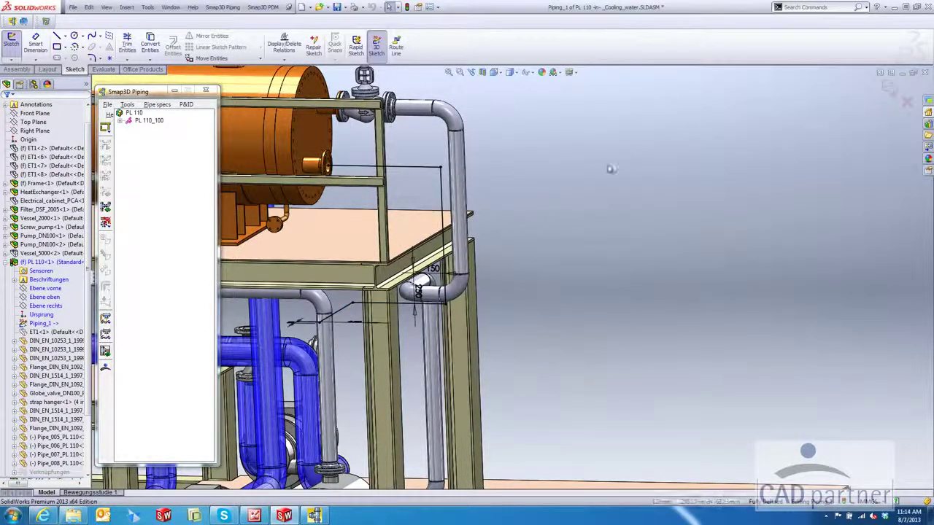
{"action": "key", "text": "l"}
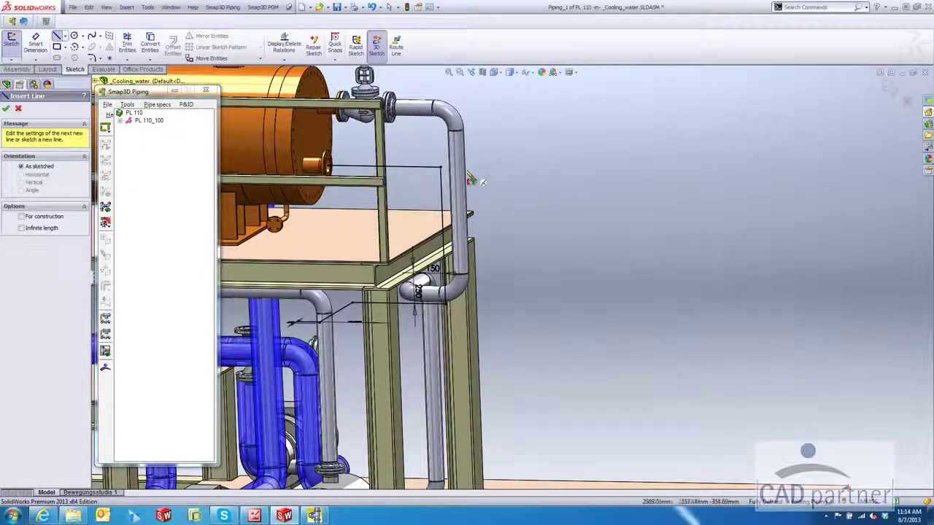
{"action": "left_click", "coordinate": [439, 168]}
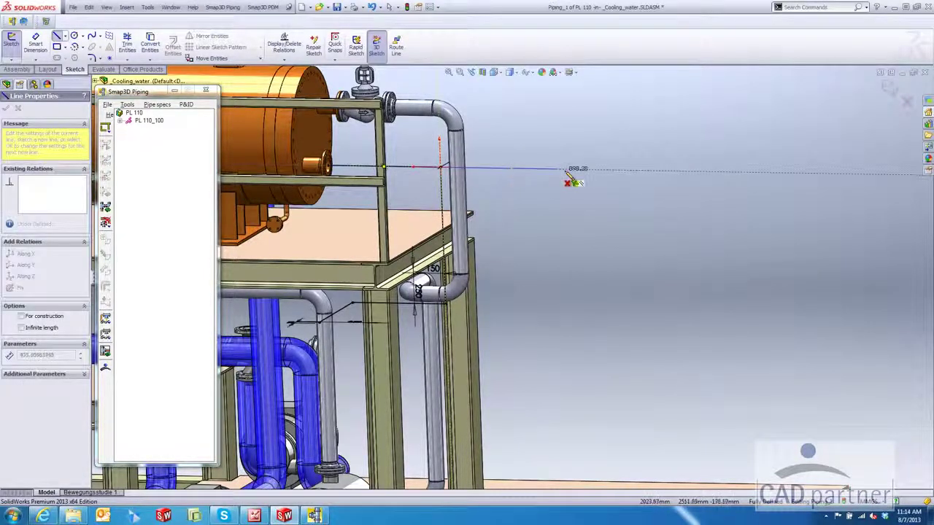
{"action": "left_click", "coordinate": [727, 173]}
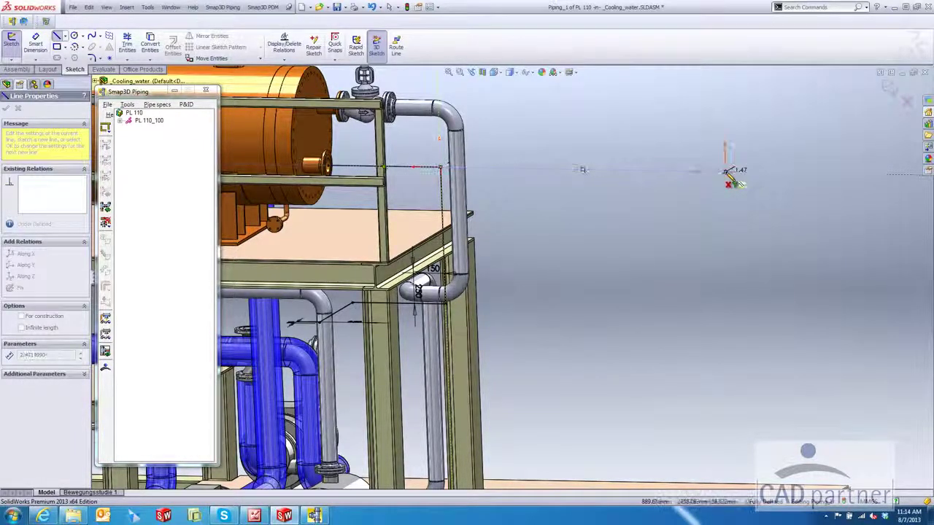
{"action": "key", "text": "Escape"}
{"action": "left_click", "coordinate": [887, 92]}
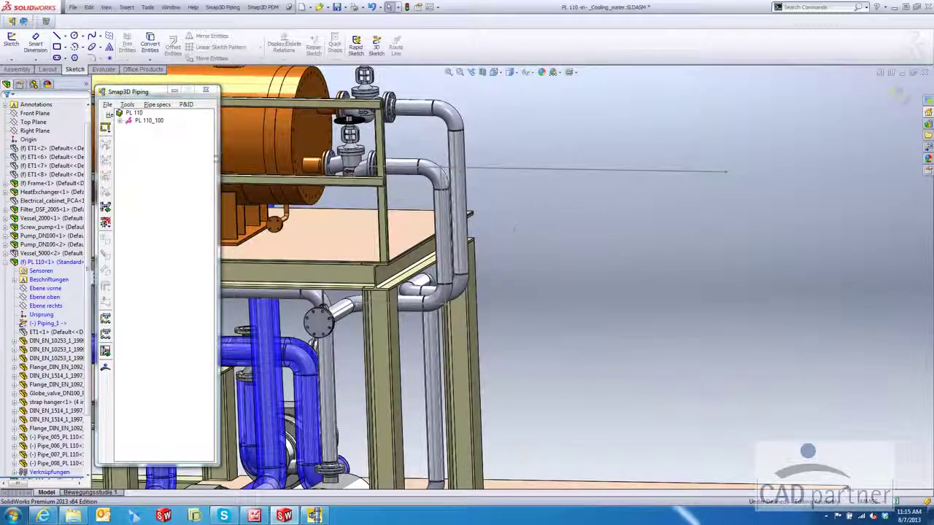
Replace PL 110's upper 90-degree elbow with the DN 100 fitting Tee - EN 10253-1 - 114,3 x 3,6
{"action": "left_click", "coordinate": [119, 122]}
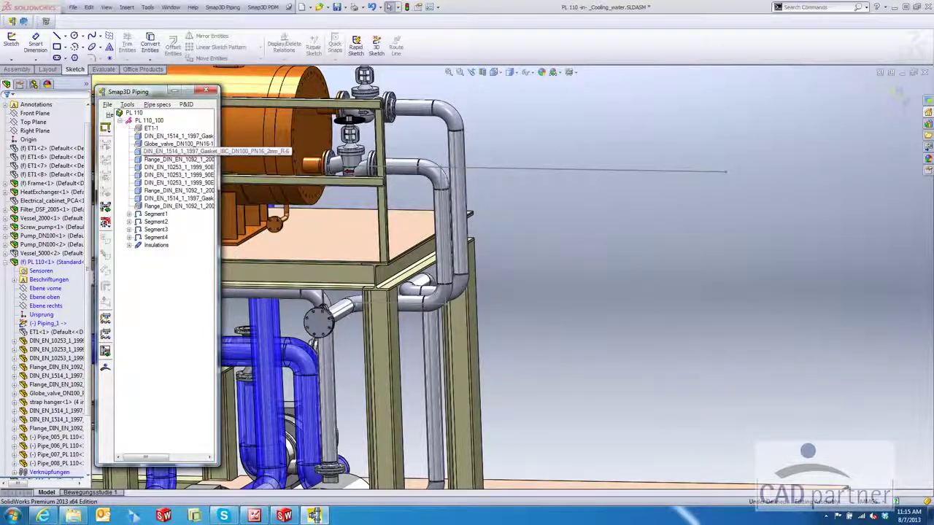
{"action": "left_click", "coordinate": [433, 178]}
{"action": "left_click", "coordinate": [432, 178]}
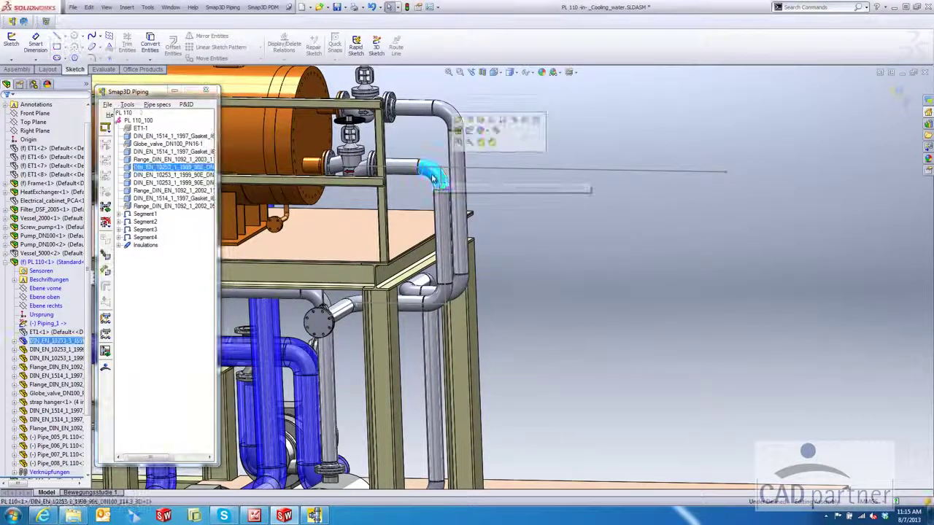
{"action": "right_click", "coordinate": [135, 167]}
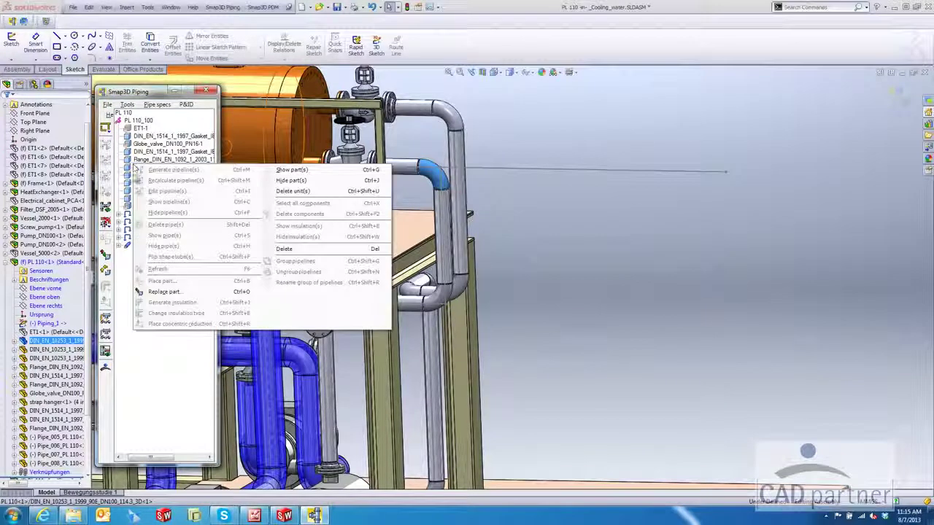
{"action": "left_click", "coordinate": [163, 292]}
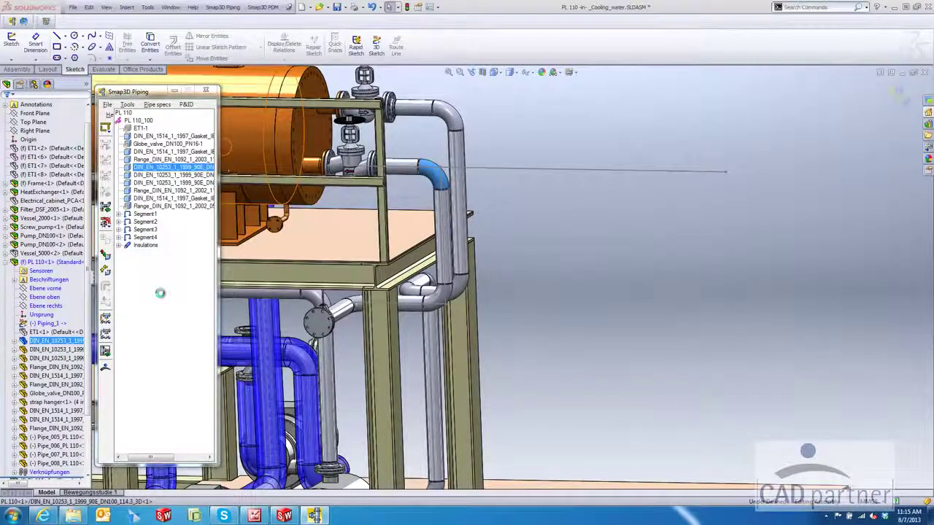
{"action": "scroll", "coordinate": [416, 236], "scroll_direction": "down", "scroll_amount": 5}
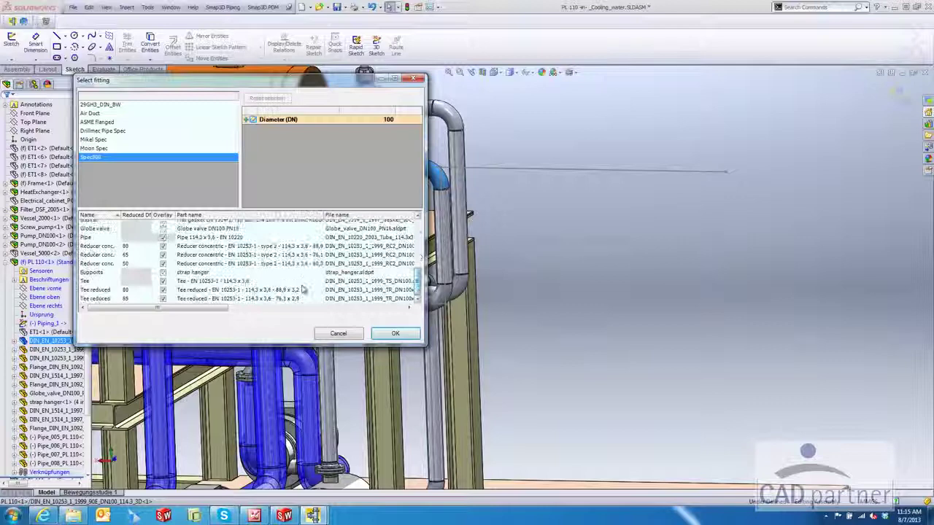
{"action": "left_click", "coordinate": [102, 283]}
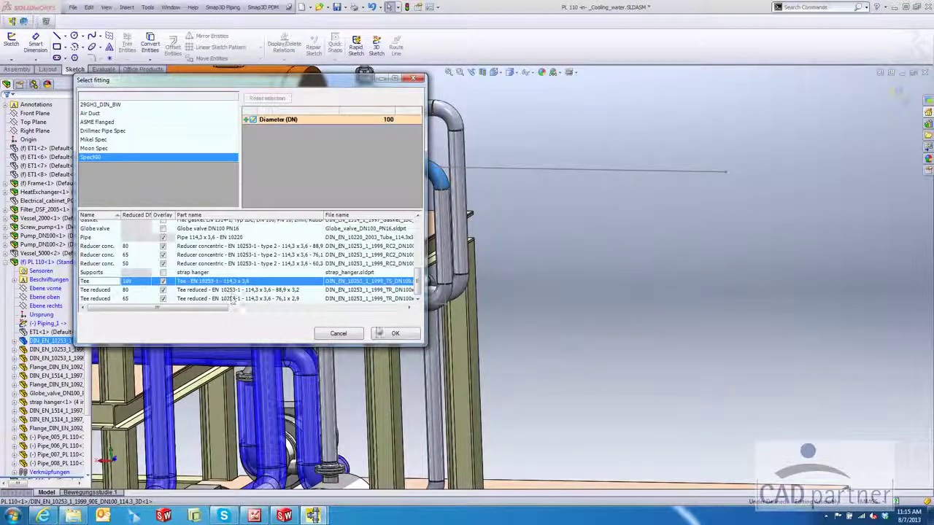
{"action": "left_click", "coordinate": [394, 334]}
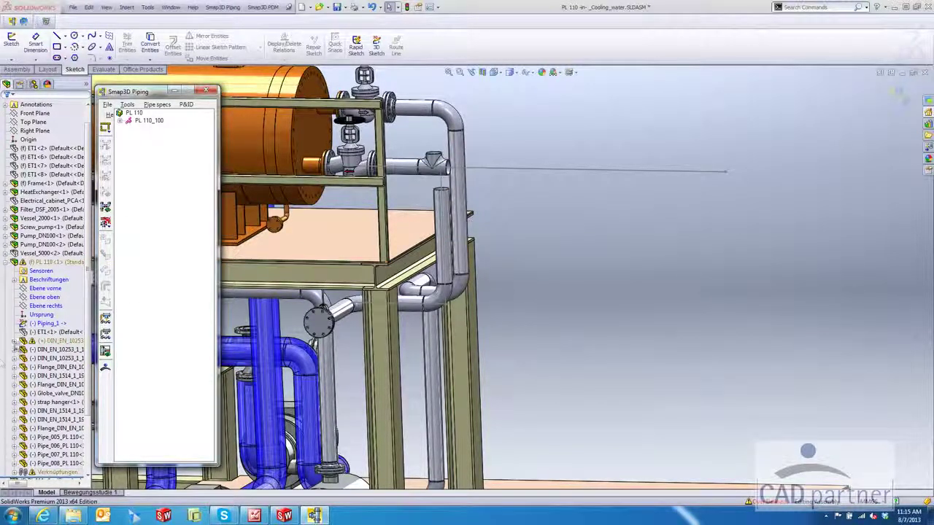
Delete the second coincident mate of the new tee, which ties it to the vertical sketch line
{"action": "left_click", "coordinate": [14, 341]}
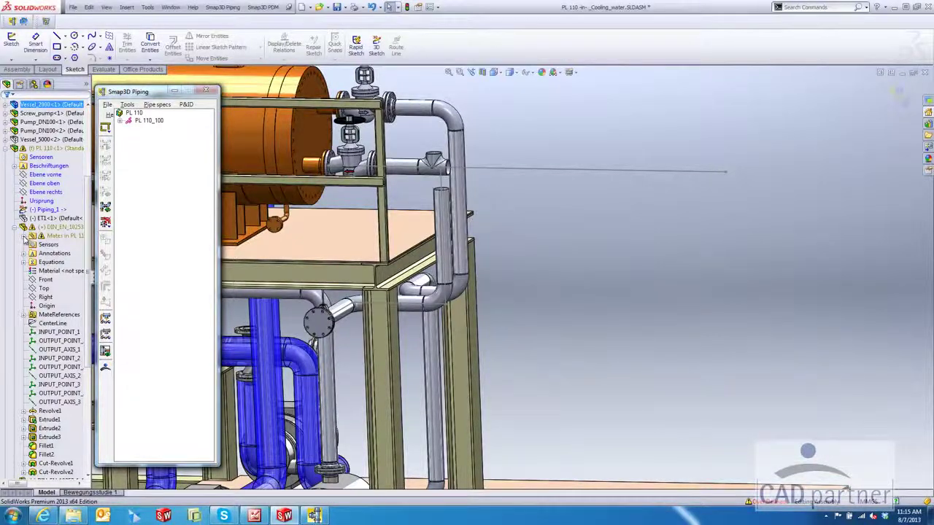
{"action": "left_click", "coordinate": [25, 236]}
{"action": "left_click", "coordinate": [63, 254]}
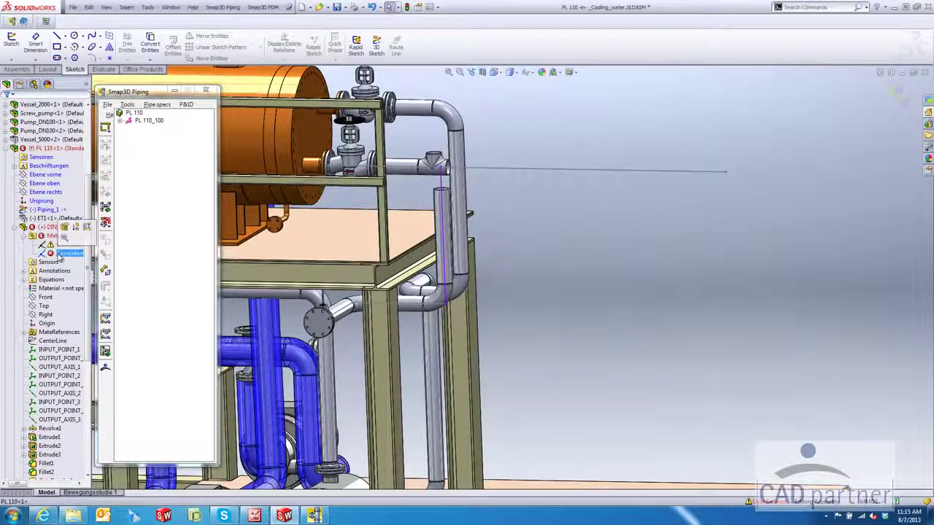
{"action": "key", "text": "Delete"}
{"action": "left_click", "coordinate": [752, 138]}
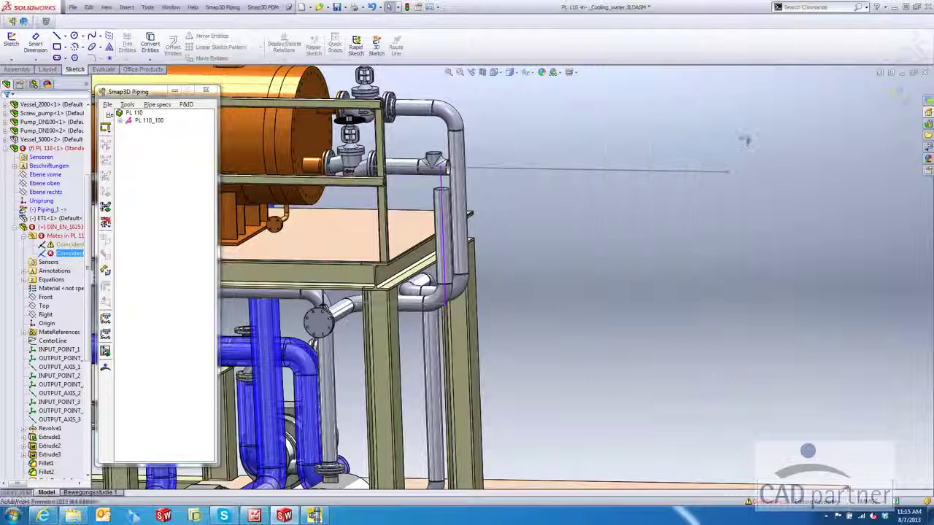
Turn the tee's branch downward and mate its OUTPUT_AXIS_3 coincident with the vertical line of the Piping_1 sketch
{"action": "scroll", "coordinate": [437, 176], "scroll_direction": "down", "scroll_amount": 5}
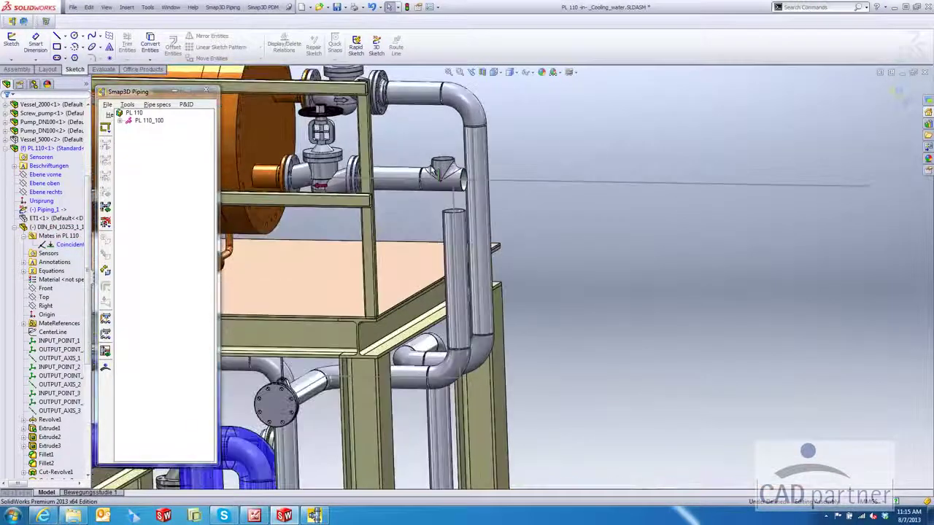
{"action": "left_click_drag", "start_coordinate": [482, 215], "coordinate": [513, 385]}
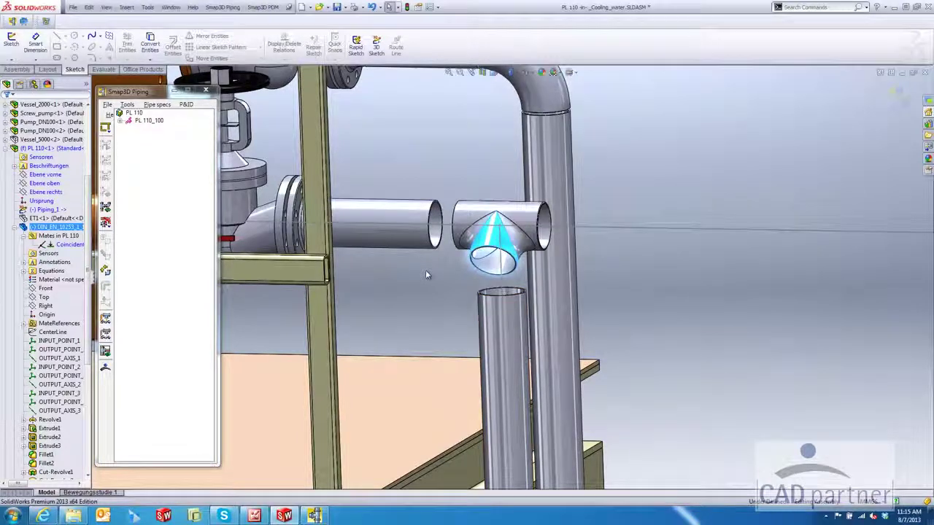
{"action": "left_click", "coordinate": [58, 410]}
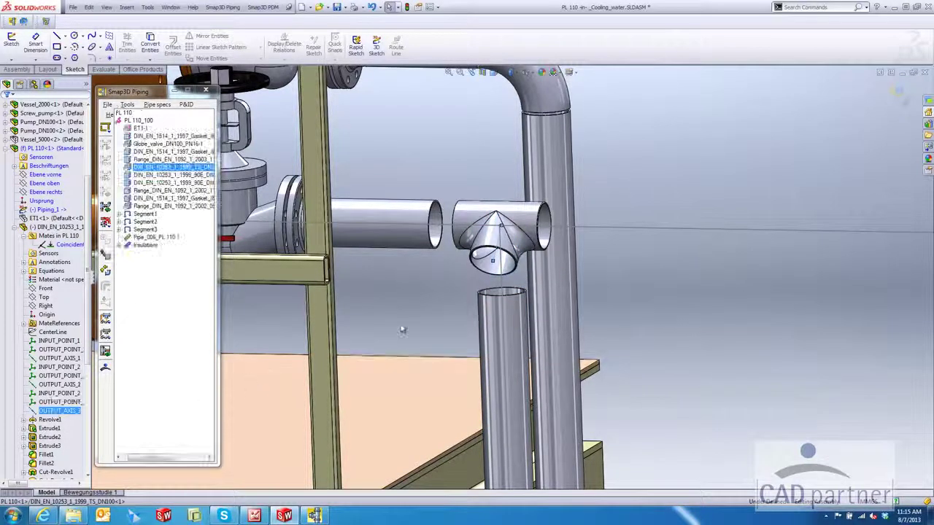
{"action": "left_click", "coordinate": [502, 306]}
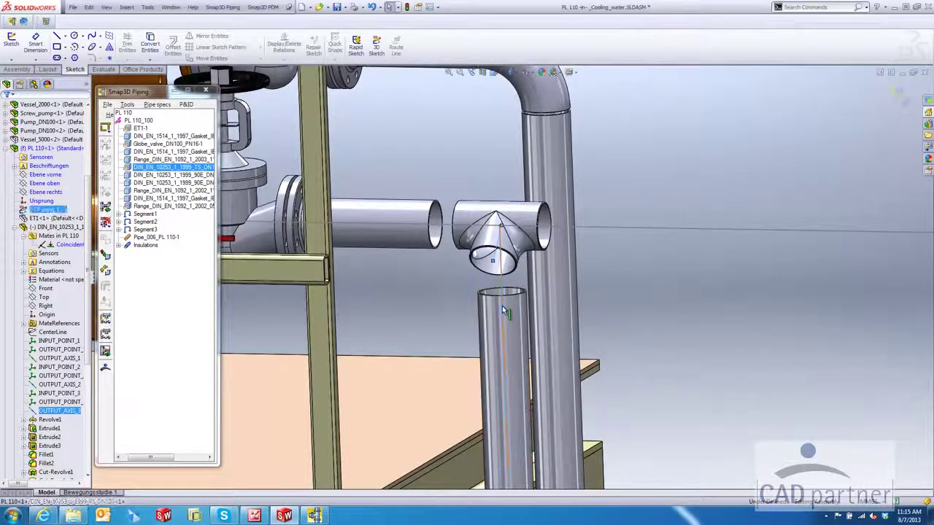
{"action": "left_click", "coordinate": [540, 274]}
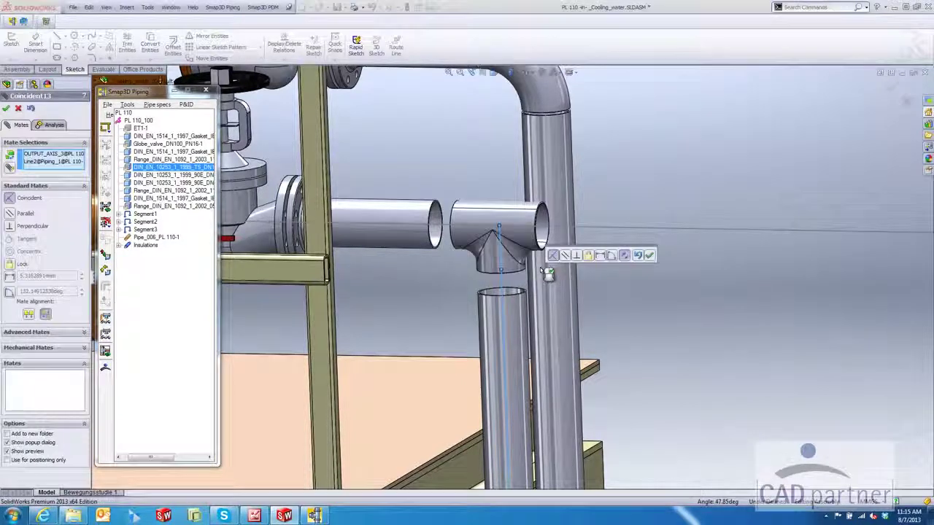
{"action": "left_click", "coordinate": [649, 255]}
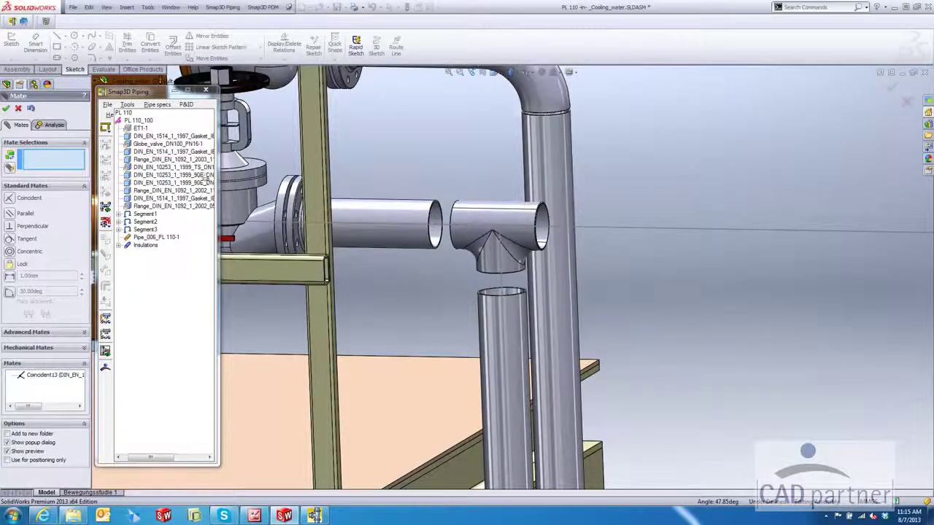
{"action": "left_click", "coordinate": [5, 108]}
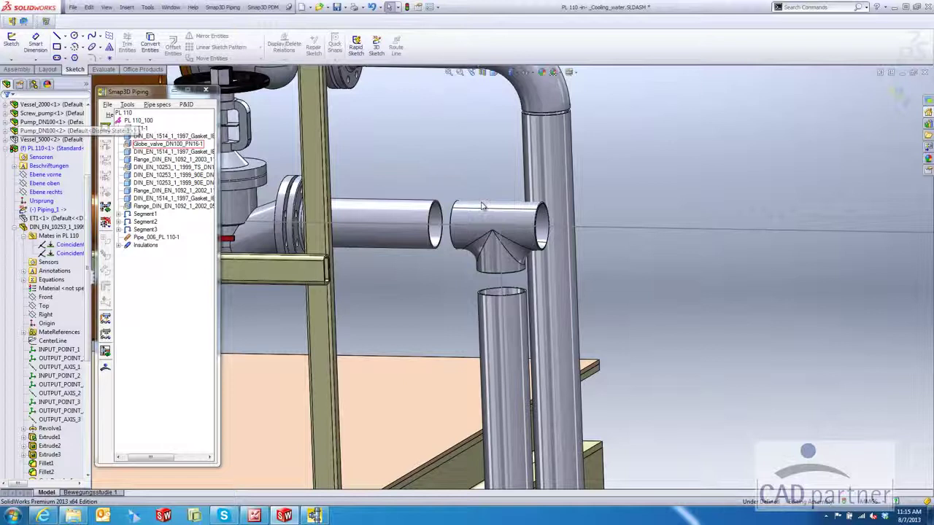
{"action": "left_click_drag", "start_coordinate": [483, 209], "coordinate": [470, 161]}
{"action": "left_click", "coordinate": [470, 160]}
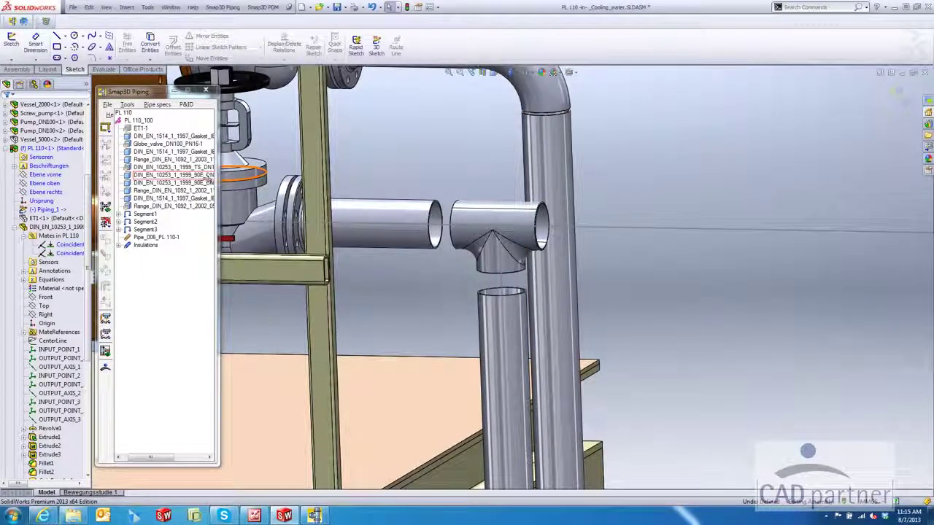
Generate the pipeline paths of PL 110 from its extended Piping_1 sketch
{"action": "scroll", "coordinate": [650, 291], "scroll_direction": "up", "scroll_amount": 4}
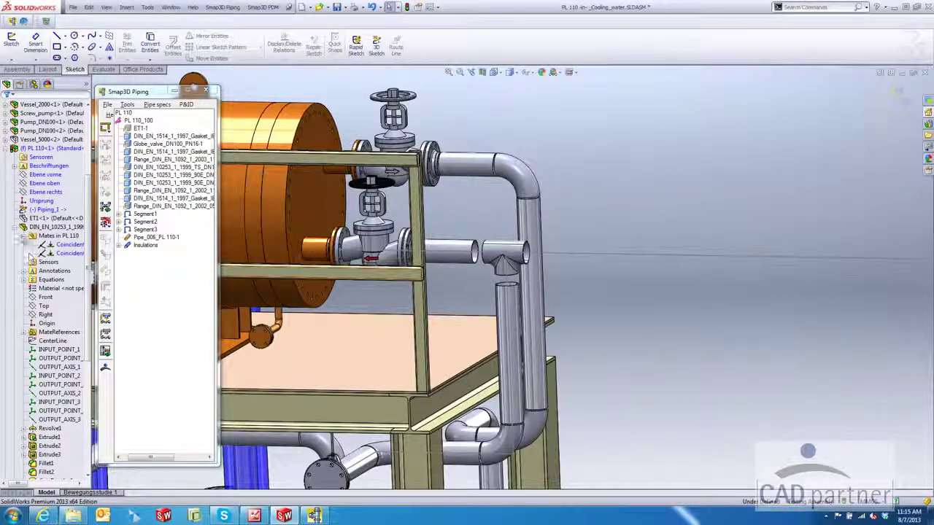
{"action": "left_click", "coordinate": [15, 229]}
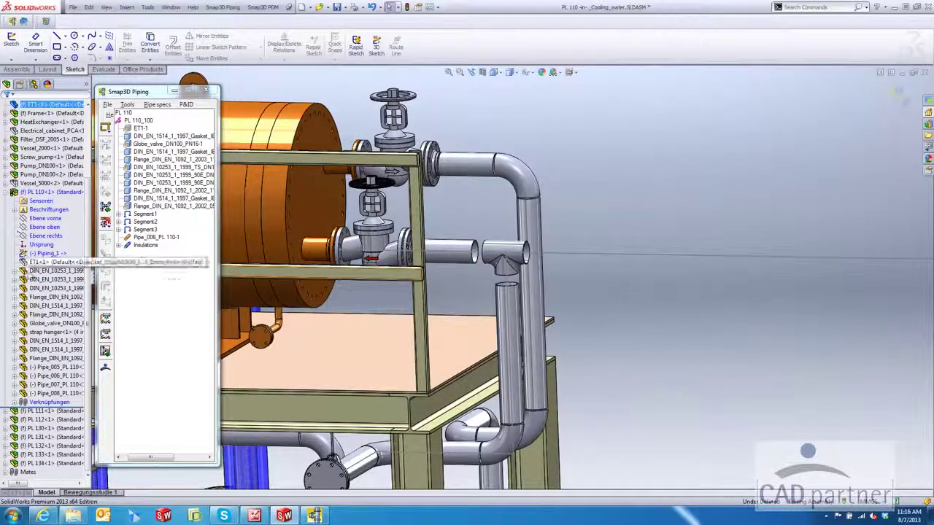
{"action": "left_click", "coordinate": [46, 254]}
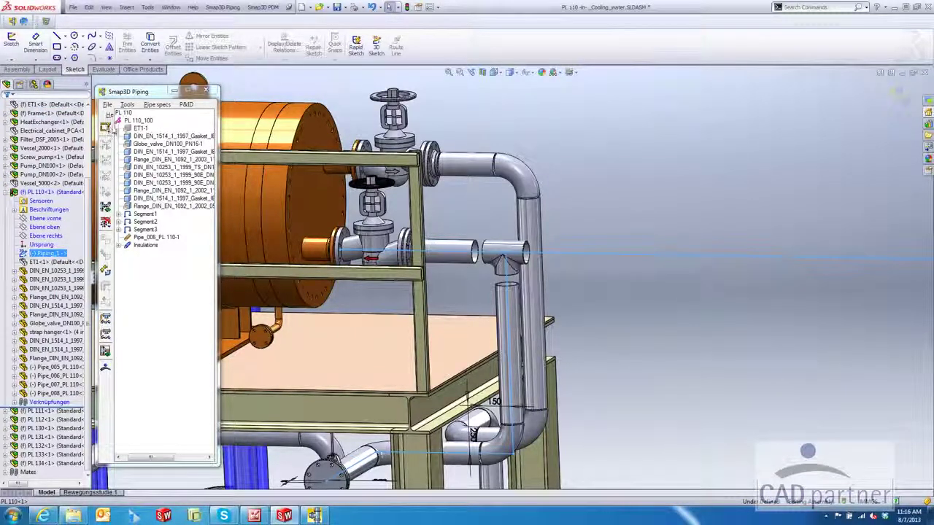
{"action": "left_click", "coordinate": [138, 121]}
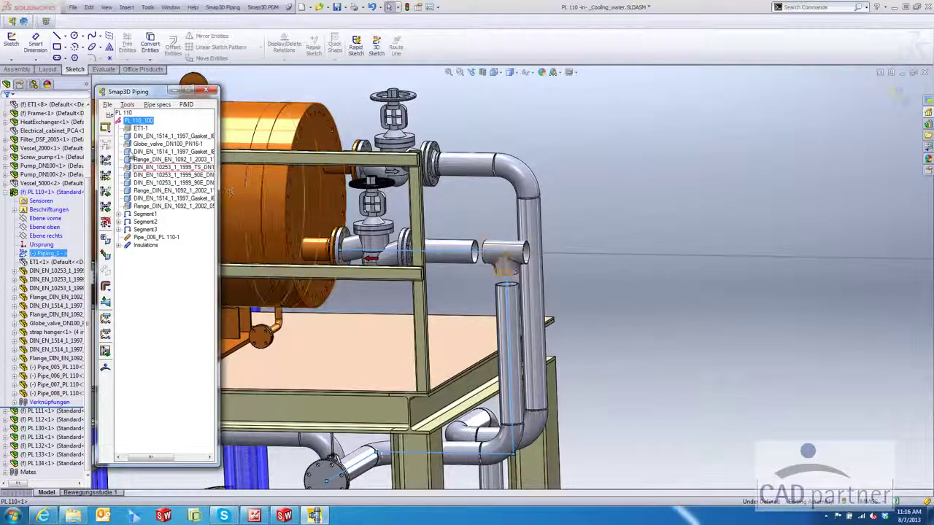
{"action": "right_click", "coordinate": [121, 121]}
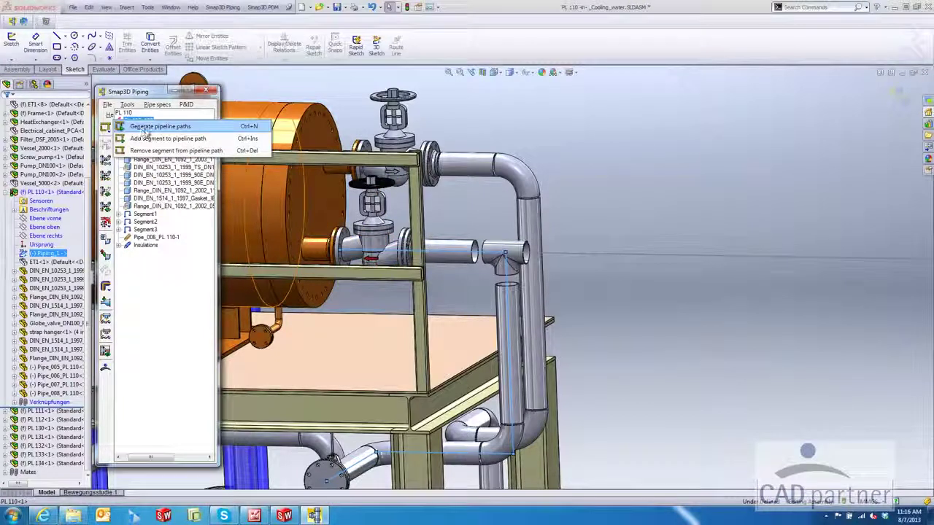
{"action": "left_click", "coordinate": [187, 128]}
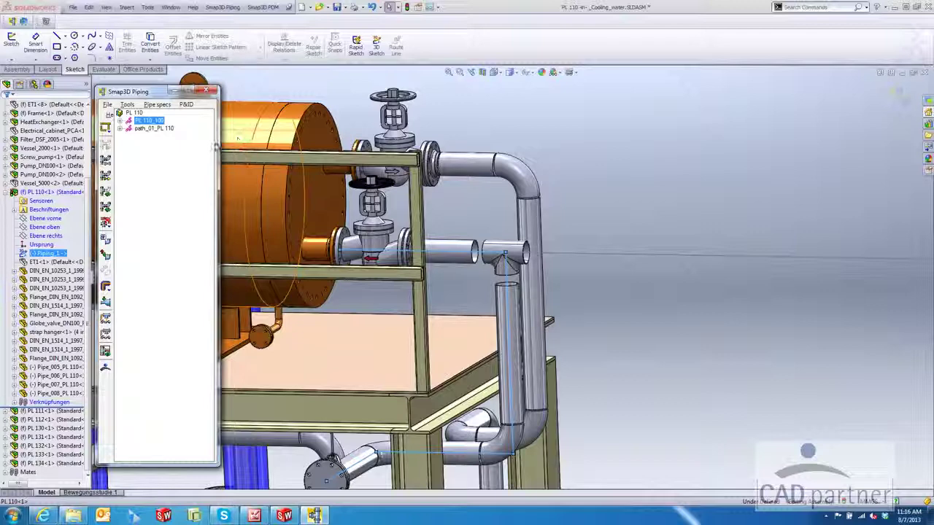
Recalculate the existing pipeline PL 110_100 so its pipes meet the new tee
{"action": "left_click", "coordinate": [145, 129]}
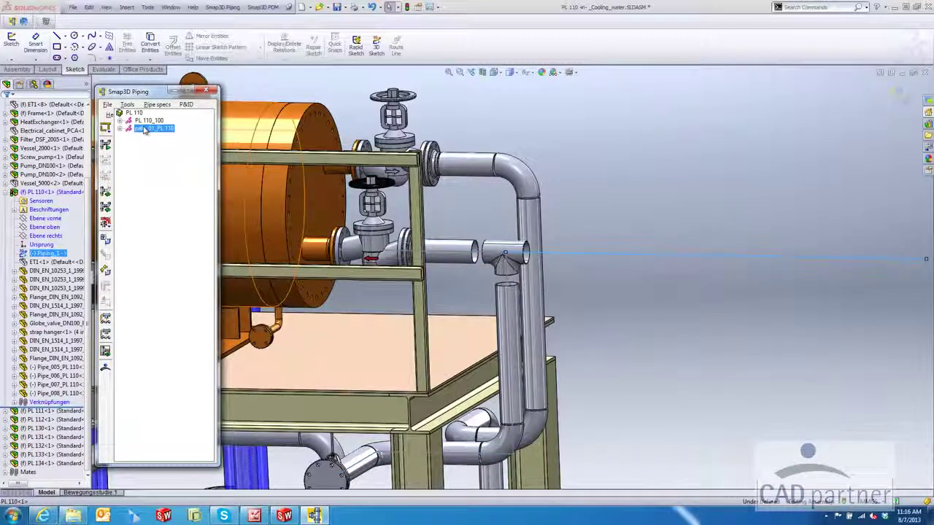
{"action": "left_click", "coordinate": [145, 121]}
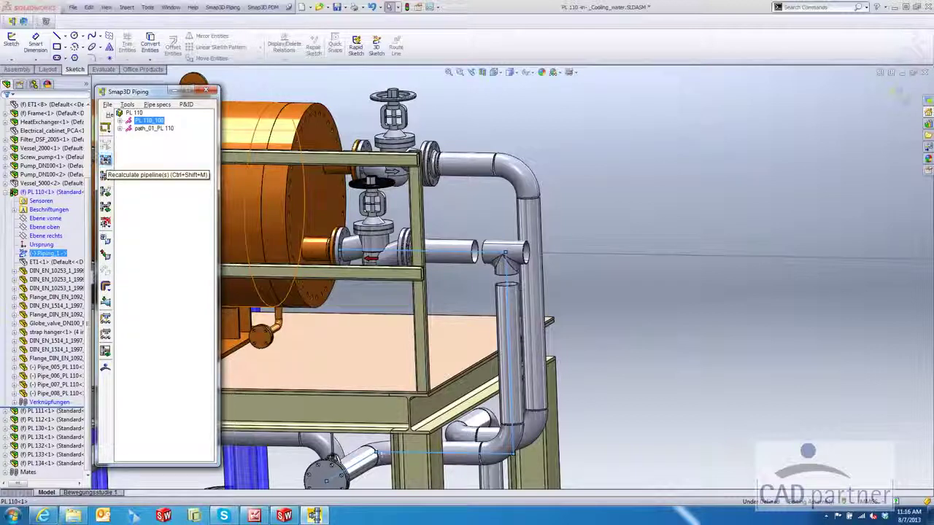
{"action": "left_click", "coordinate": [106, 159]}
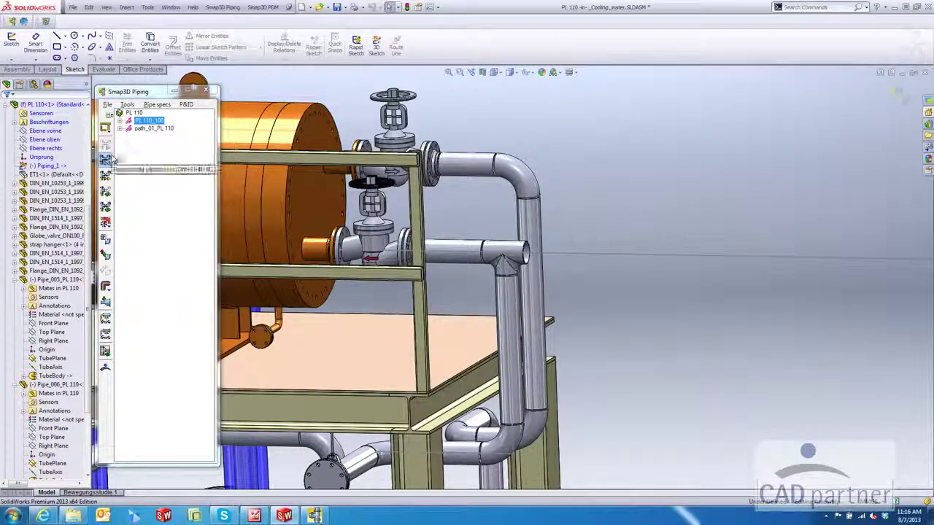
Generate the pipeline along path_01_PL 110 with pipe spec Spec900 and diameter DN 100, and return to the main assembly
{"action": "left_click", "coordinate": [153, 128]}
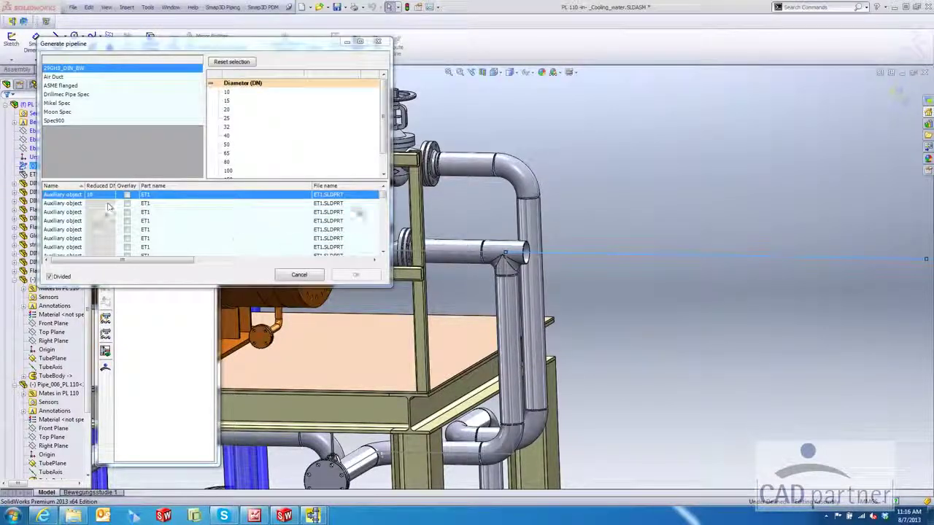
{"action": "left_click", "coordinate": [63, 121]}
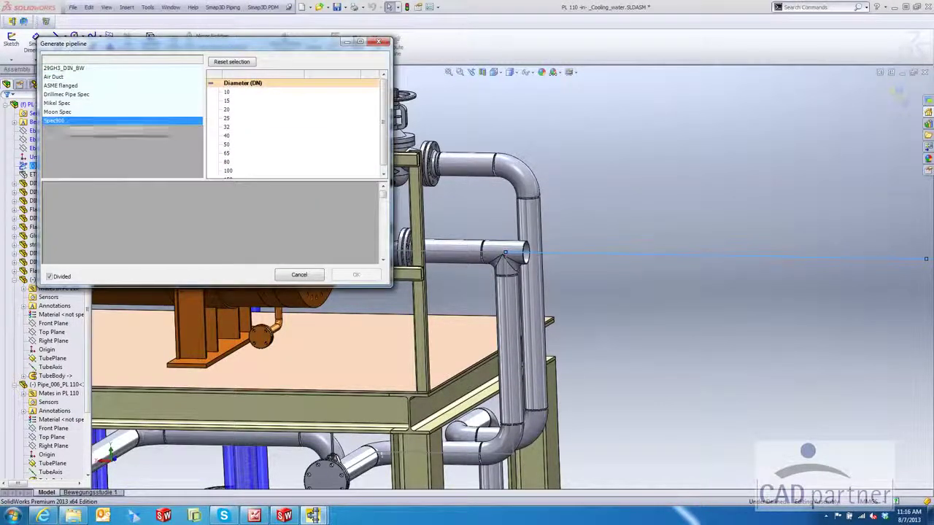
{"action": "left_click", "coordinate": [236, 174]}
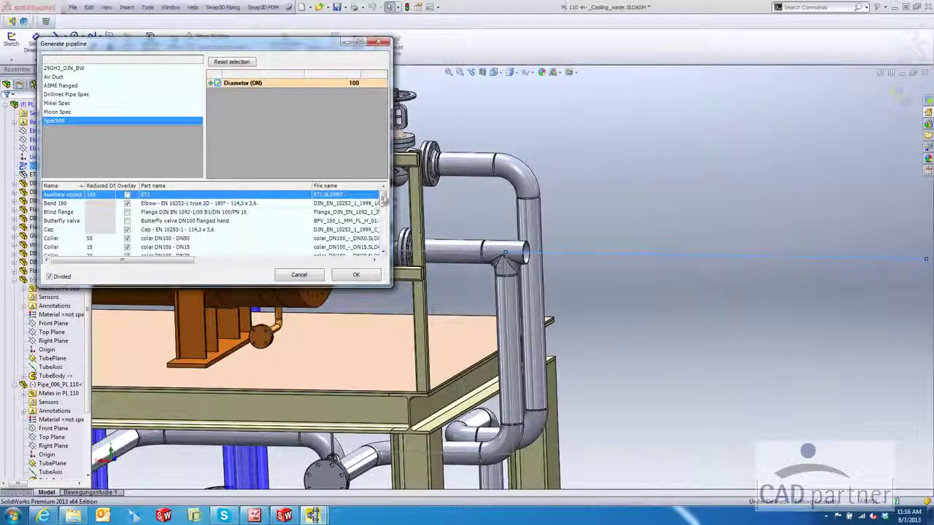
{"action": "left_click_drag", "start_coordinate": [383, 197], "coordinate": [382, 231]}
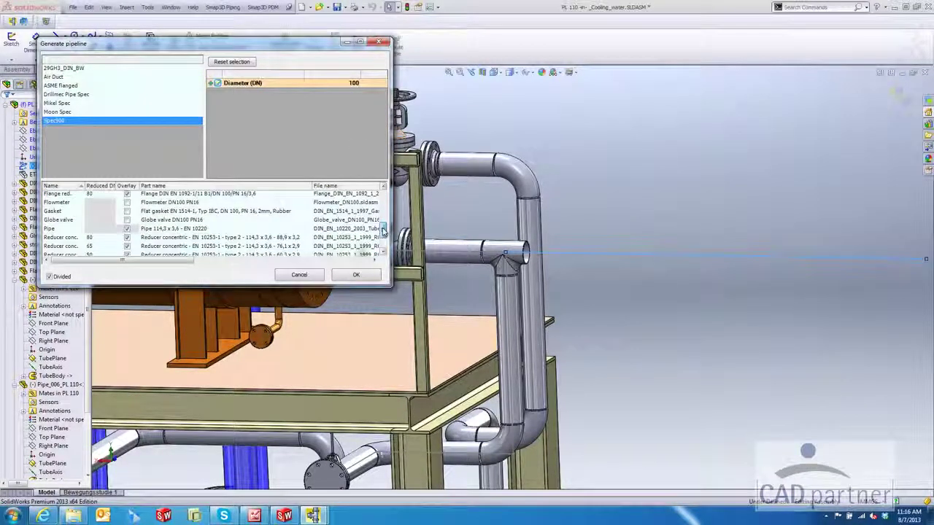
{"action": "left_click", "coordinate": [356, 276]}
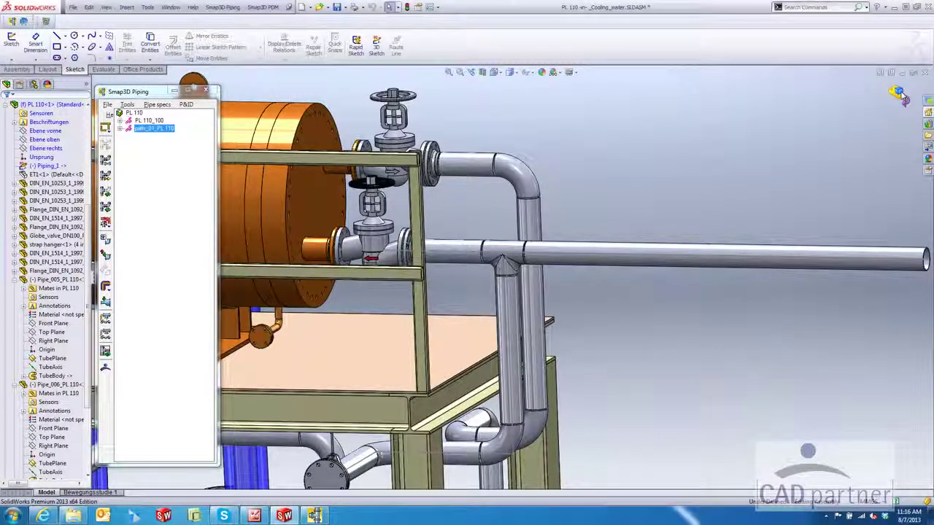
{"action": "left_click", "coordinate": [899, 93]}
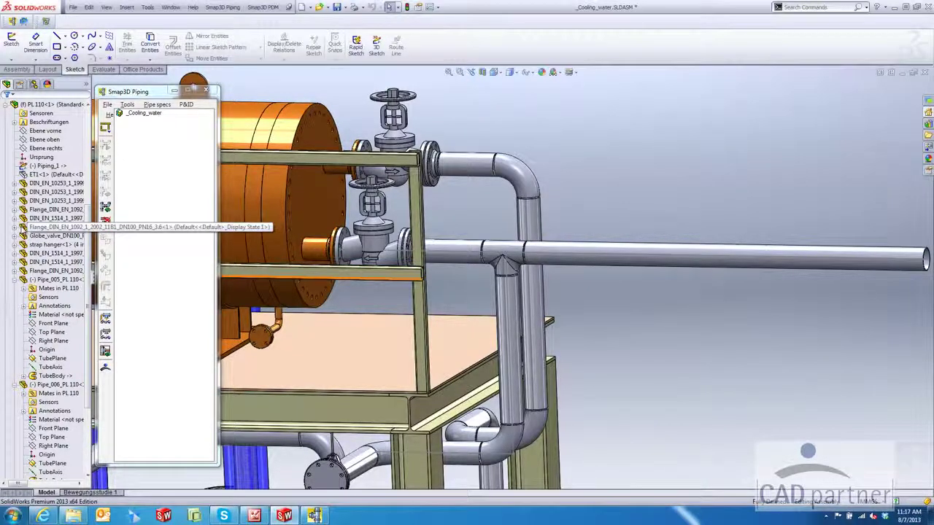
Edit PL 111 within the assembly and hide PL 110's piping sketch
{"action": "left_click", "coordinate": [33, 289]}
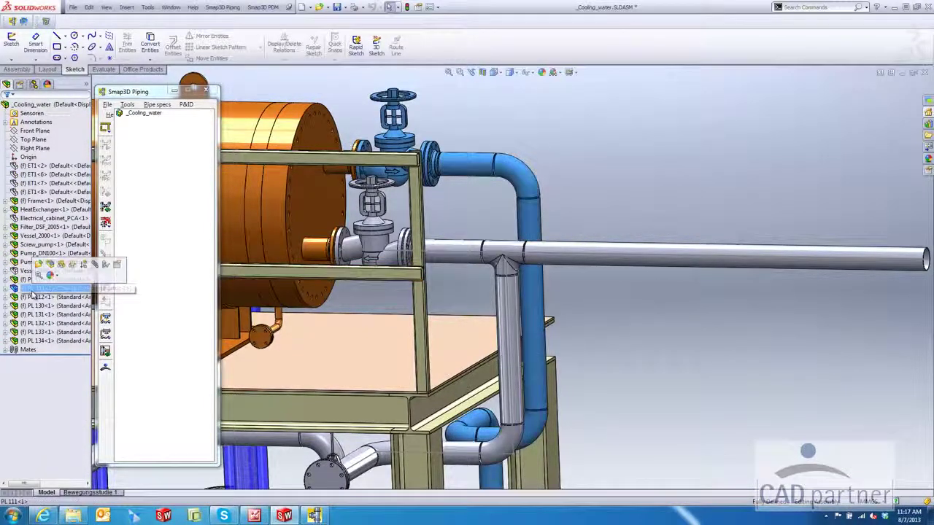
{"action": "left_click", "coordinate": [50, 266]}
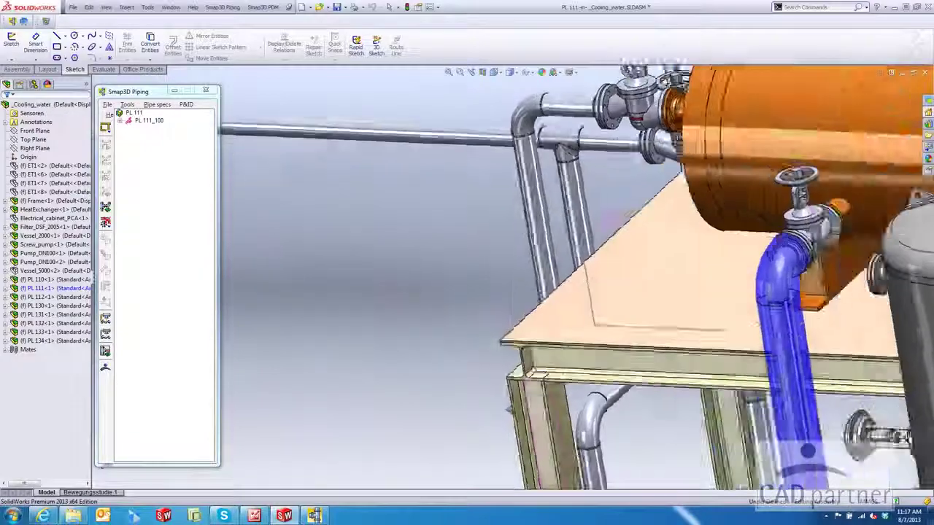
{"action": "middle_click_drag", "start_coordinate": [509, 409], "coordinate": [512, 375]}
{"action": "scroll", "coordinate": [534, 218], "scroll_direction": "down", "scroll_amount": 1}
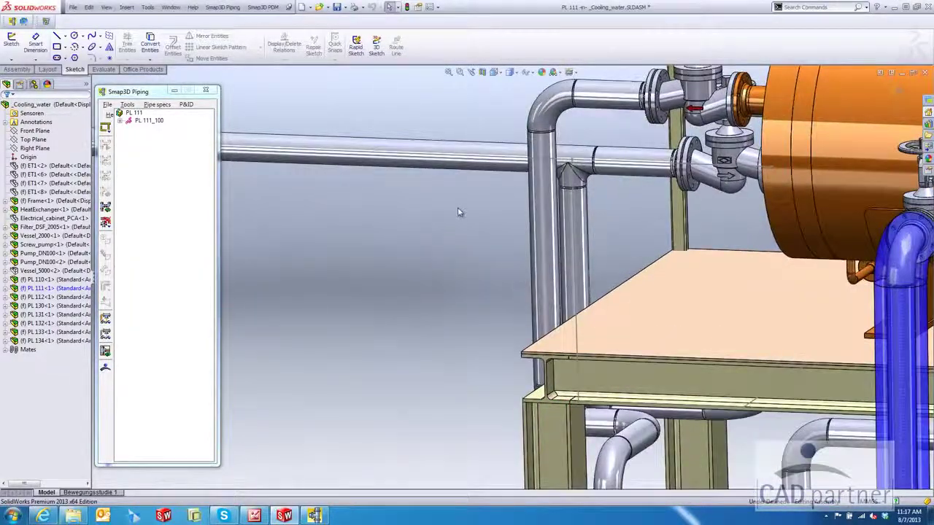
{"action": "left_click", "coordinate": [464, 156]}
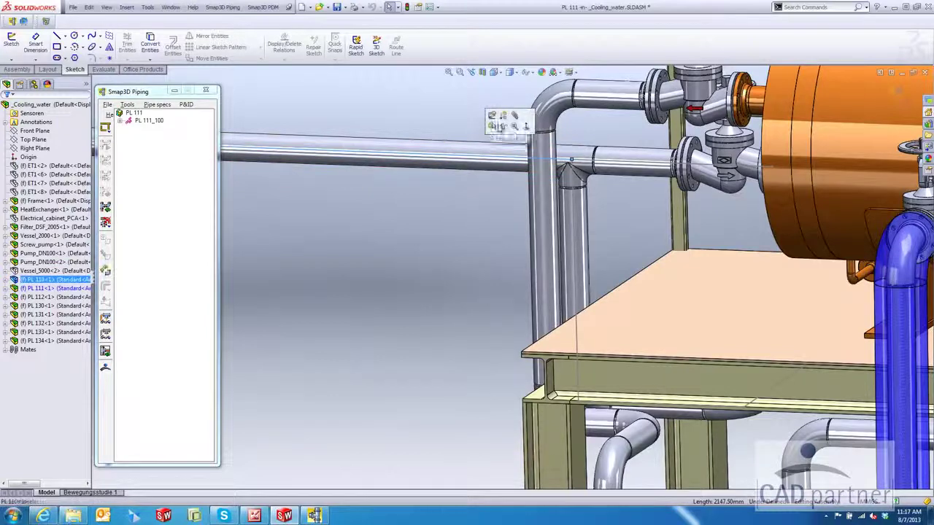
{"action": "left_click", "coordinate": [507, 132]}
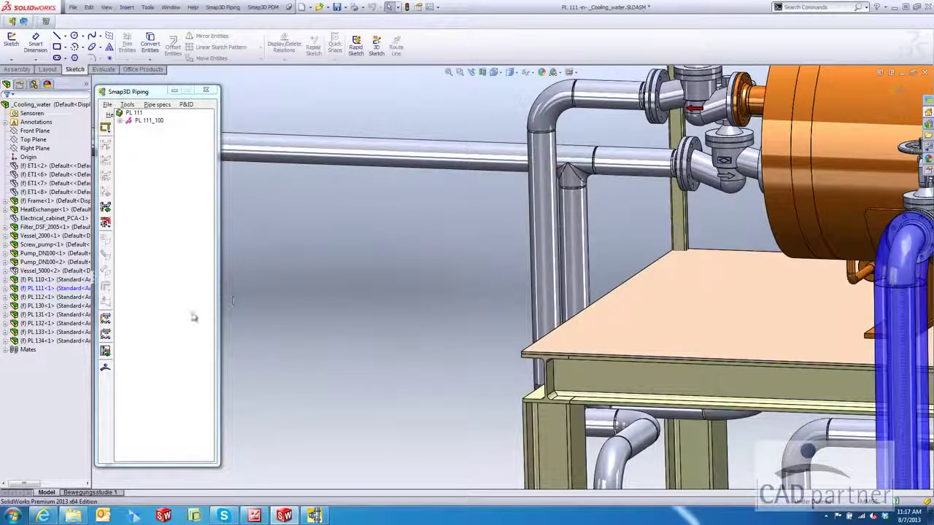
Show the Piping_1 sketch of PL 111
{"action": "left_click", "coordinate": [6, 289]}
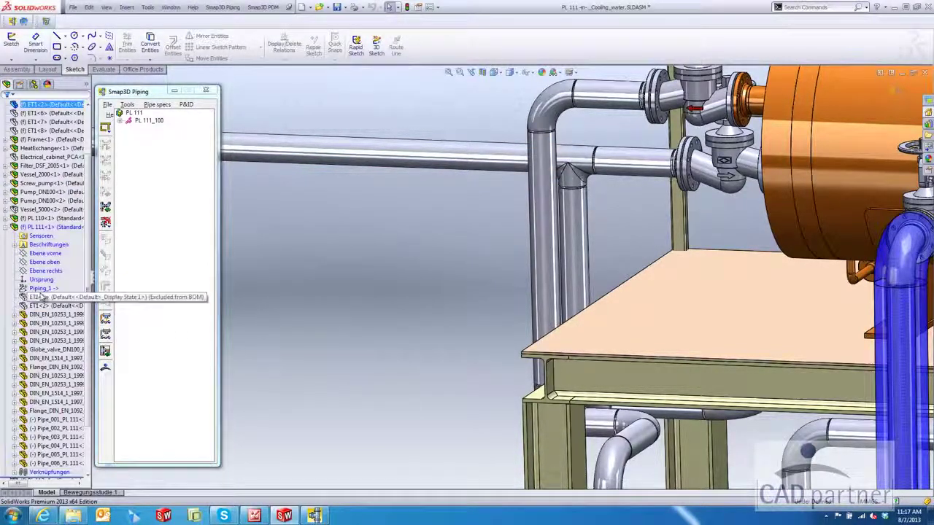
{"action": "left_click", "coordinate": [25, 290]}
{"action": "left_click", "coordinate": [29, 274]}
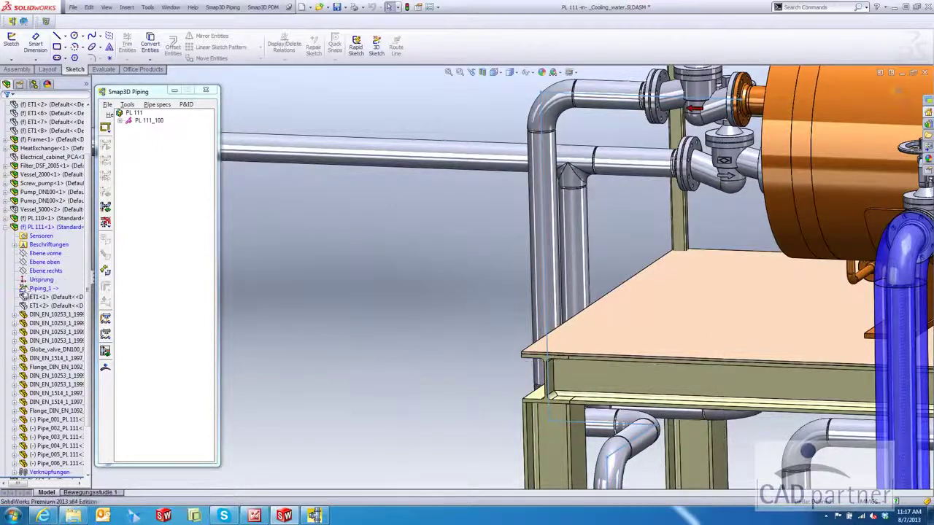
In PL 111's Piping_1 3D sketch, add a line about 1460 mm long from the tall vertical line away from the tank, and exit
{"action": "double_click", "coordinate": [35, 289]}
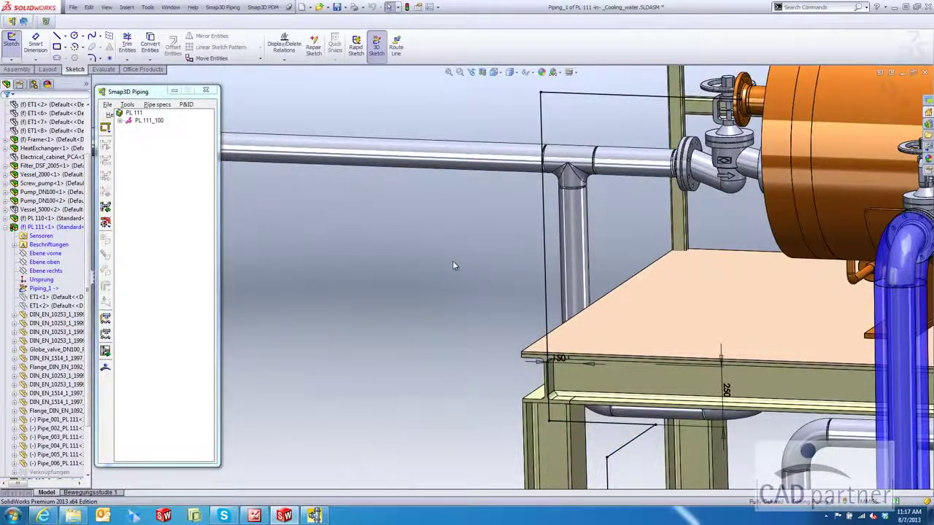
{"action": "right_click_drag", "start_coordinate": [464, 263], "coordinate": [426, 270]}
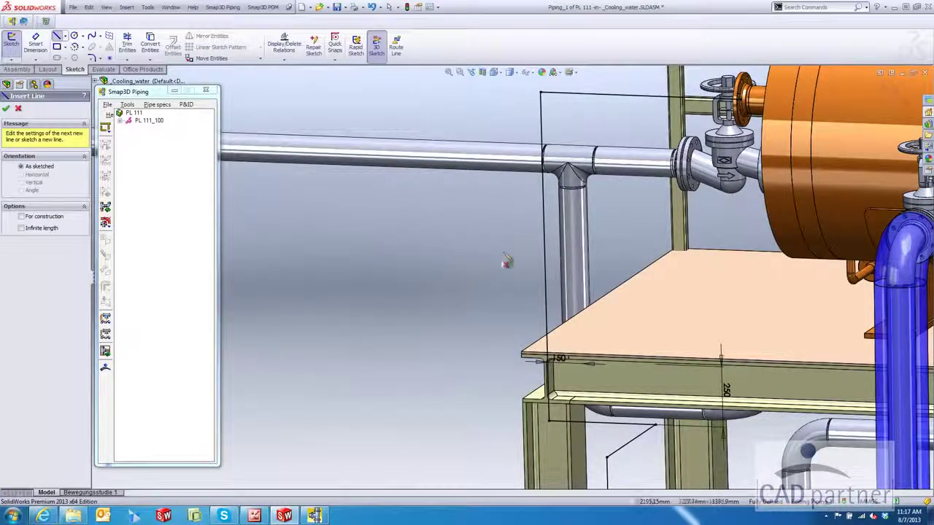
{"action": "left_click", "coordinate": [544, 237]}
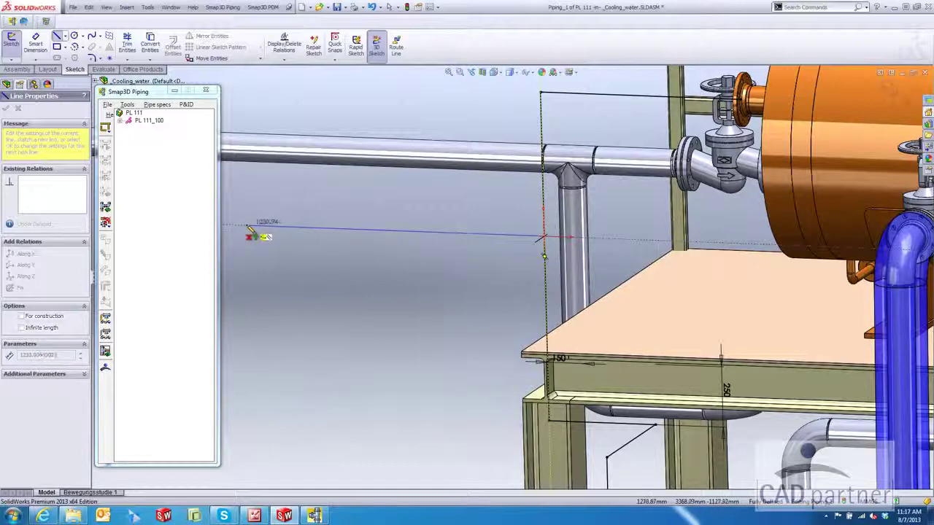
{"action": "scroll", "coordinate": [248, 227], "scroll_direction": "up", "scroll_amount": 1}
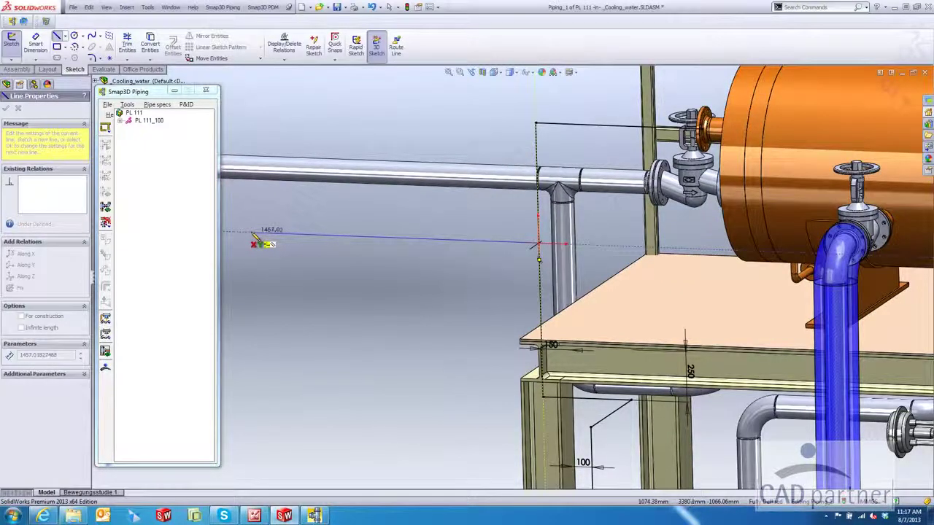
{"action": "left_click", "coordinate": [251, 235]}
{"action": "key", "text": "Escape"}
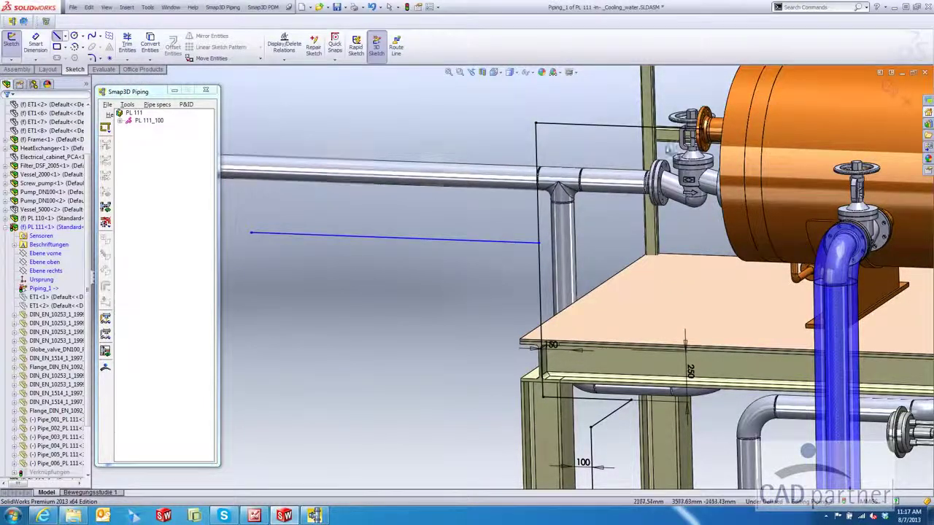
{"action": "left_click", "coordinate": [893, 92]}
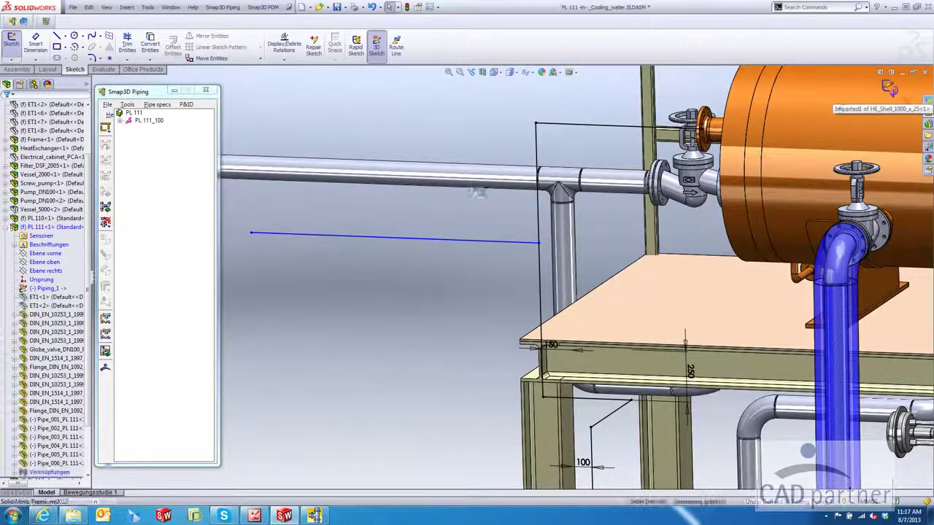
Generate the pipeline paths of PL 111 and recalculate its existing pipeline PL 111_100
{"action": "left_click", "coordinate": [141, 124]}
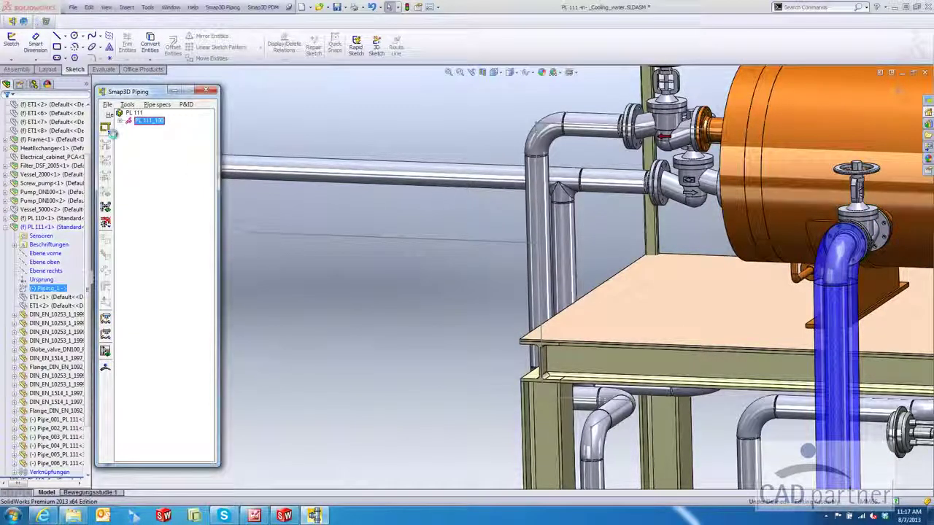
{"action": "right_click", "coordinate": [131, 122]}
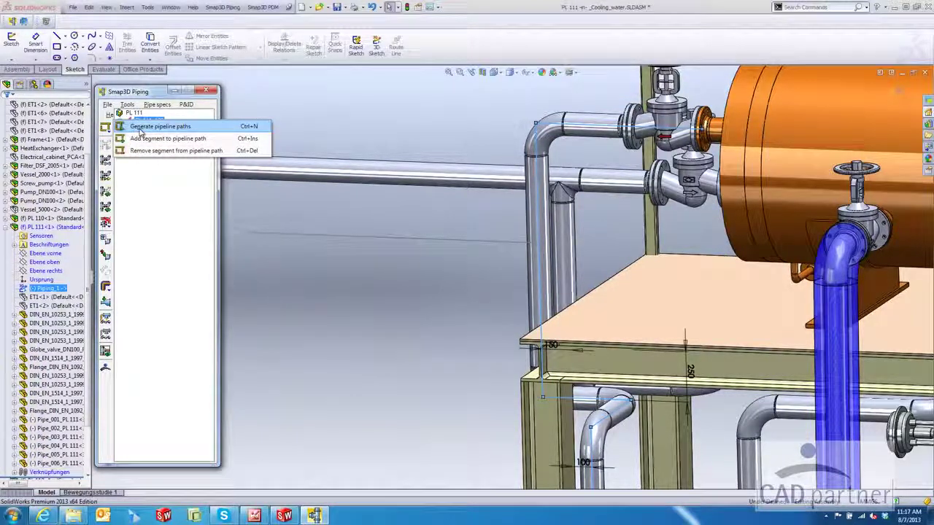
{"action": "left_click", "coordinate": [140, 128]}
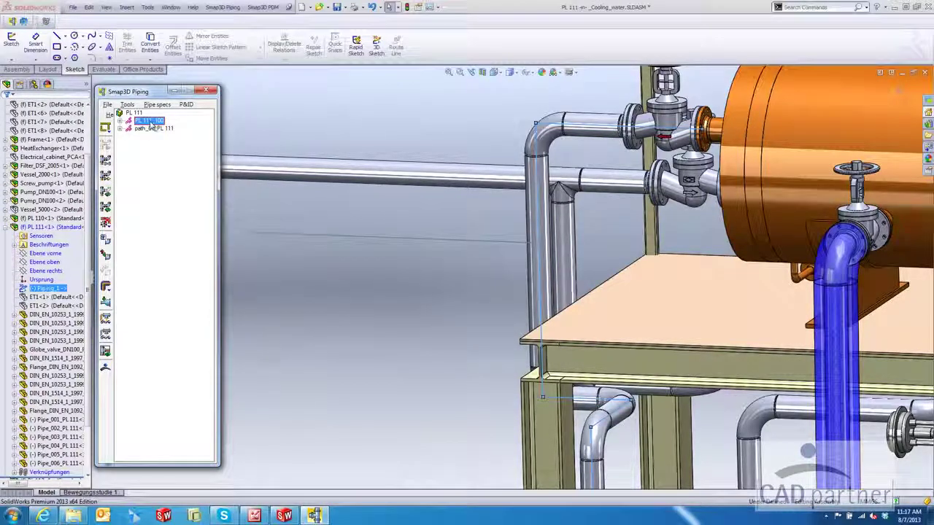
{"action": "left_click", "coordinate": [106, 162]}
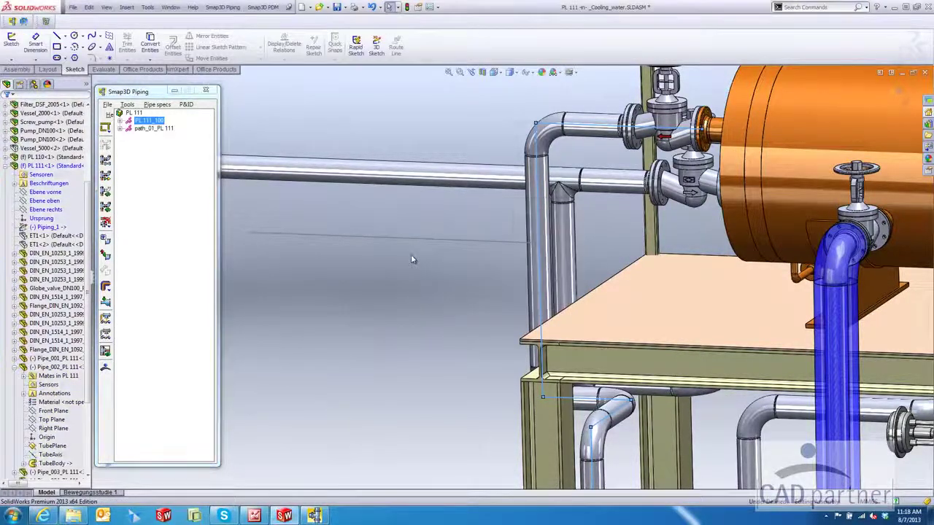
Generate the pipeline along path_01_PL 111 with pipe spec Spec900 and diameter DN 100, and leave PL 111's editing
{"action": "left_click", "coordinate": [146, 131]}
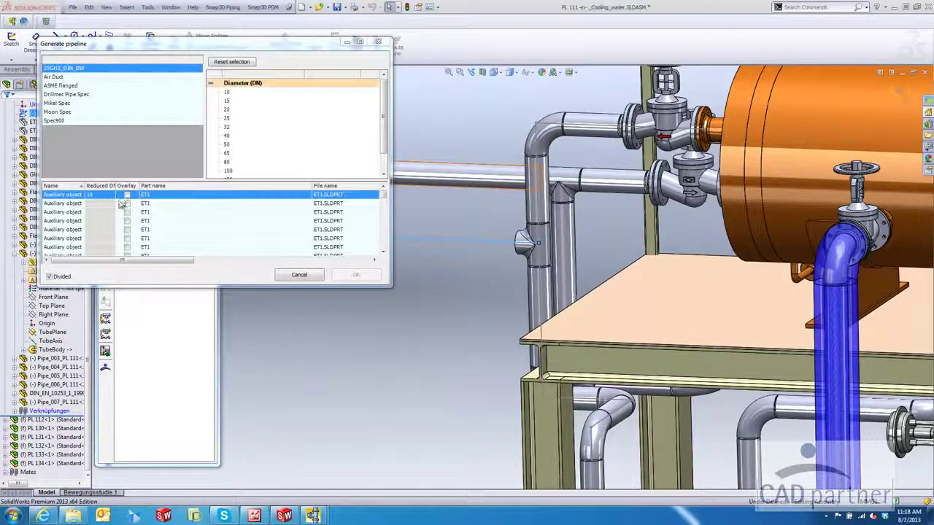
{"action": "left_click", "coordinate": [106, 122]}
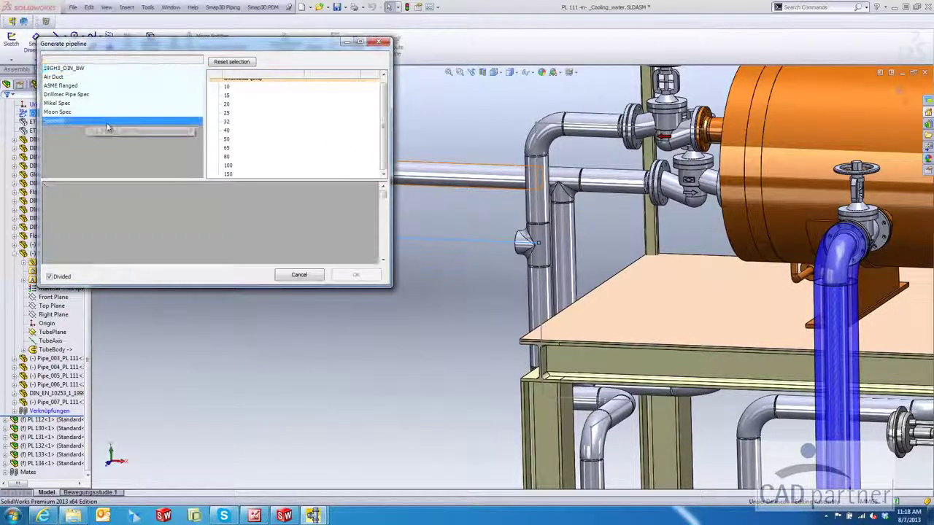
{"action": "left_click", "coordinate": [232, 165]}
{"action": "left_click", "coordinate": [356, 275]}
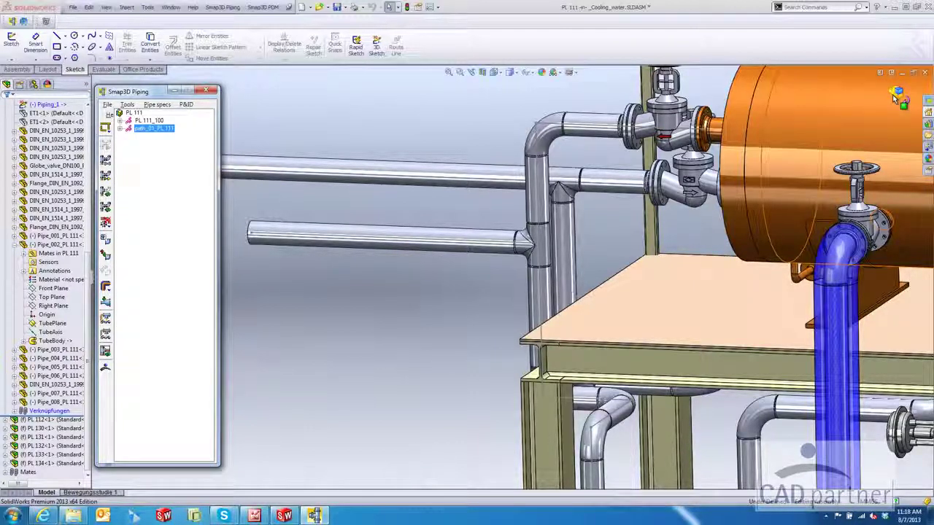
{"action": "left_click", "coordinate": [895, 99]}
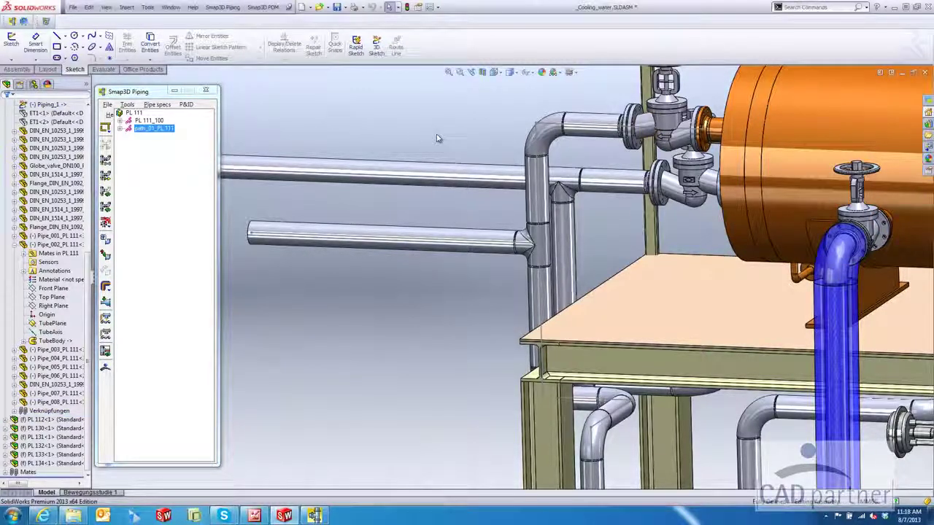